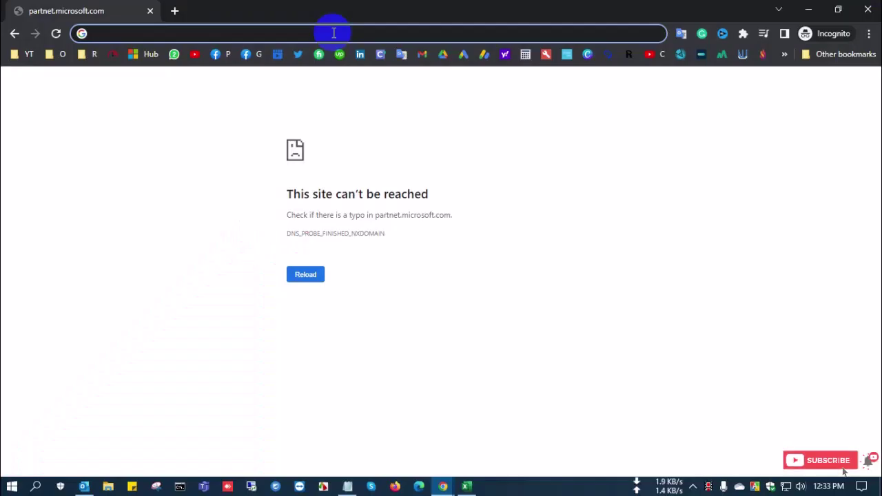
# Go to partner.microsoft.com in Chrome, dropping the suggested /en-US/ completion.
pyautogui.write('partner')
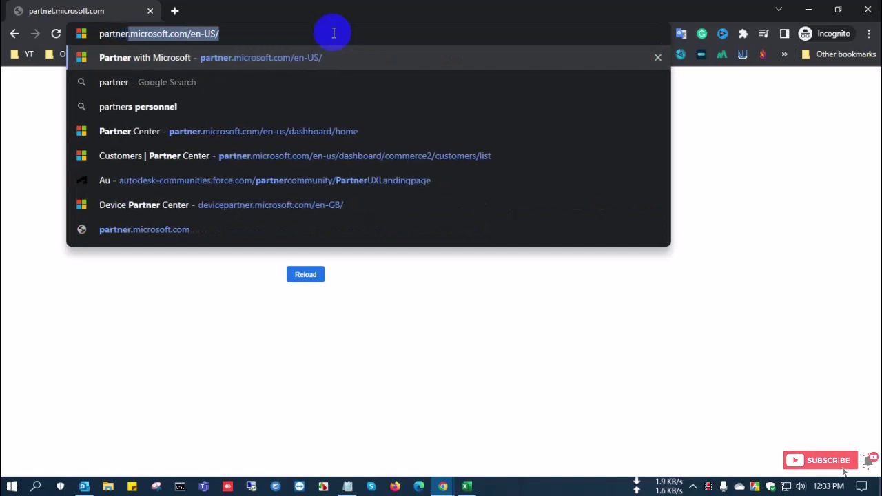
pyautogui.write('.microsoft.com')
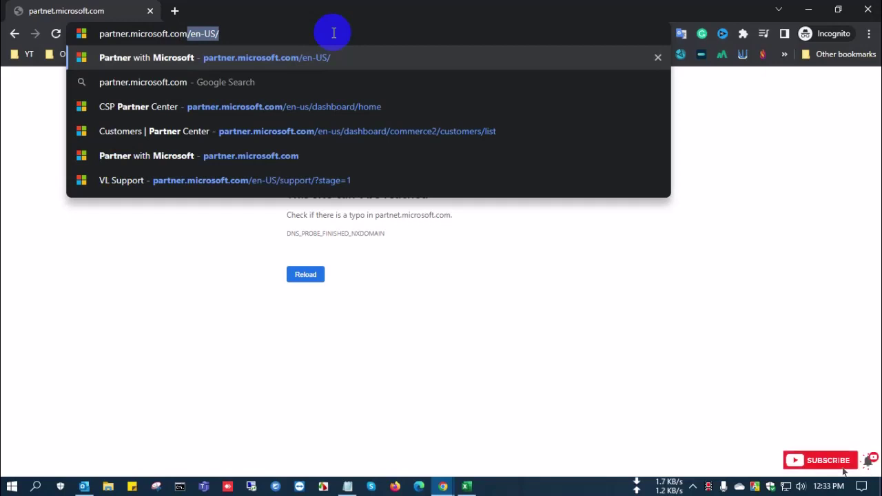
pyautogui.press('Delete')
pyautogui.press('Return')
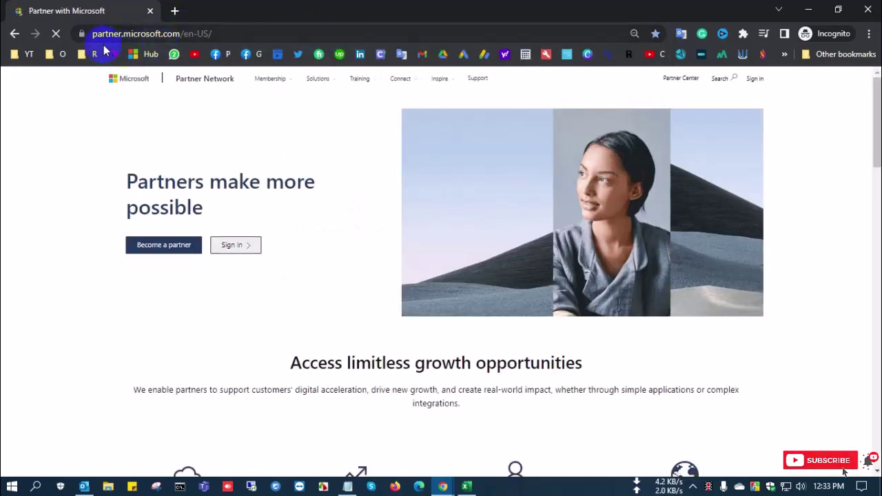
# Choose 'Become a partner' on the home page, then again on the membership page.
pyautogui.moveTo(129, 181); pyautogui.dragTo(233, 207)
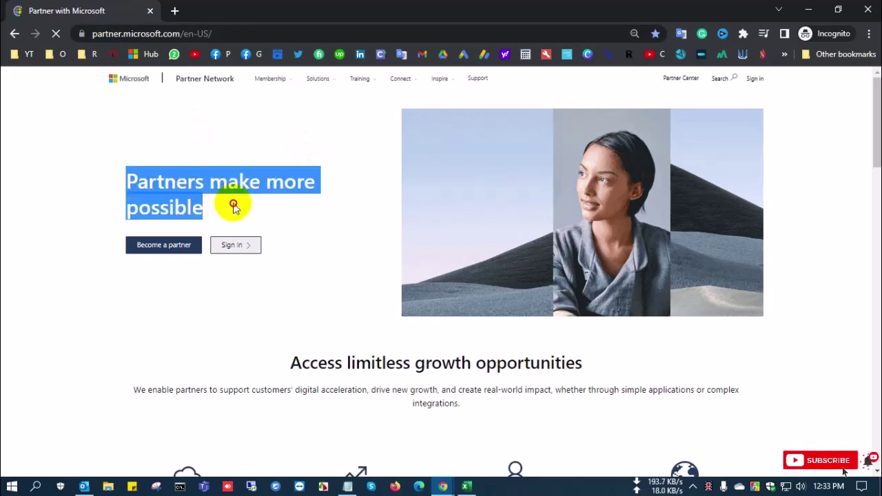
pyautogui.click(159, 300)
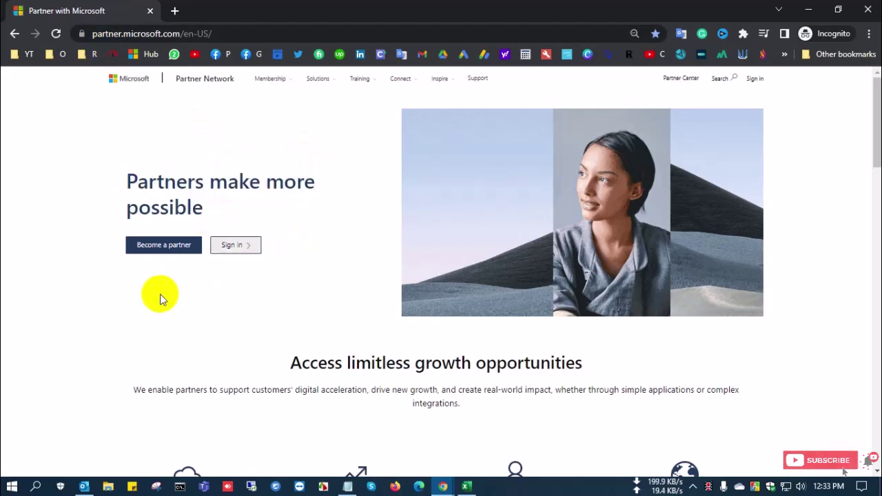
pyautogui.click(163, 249)
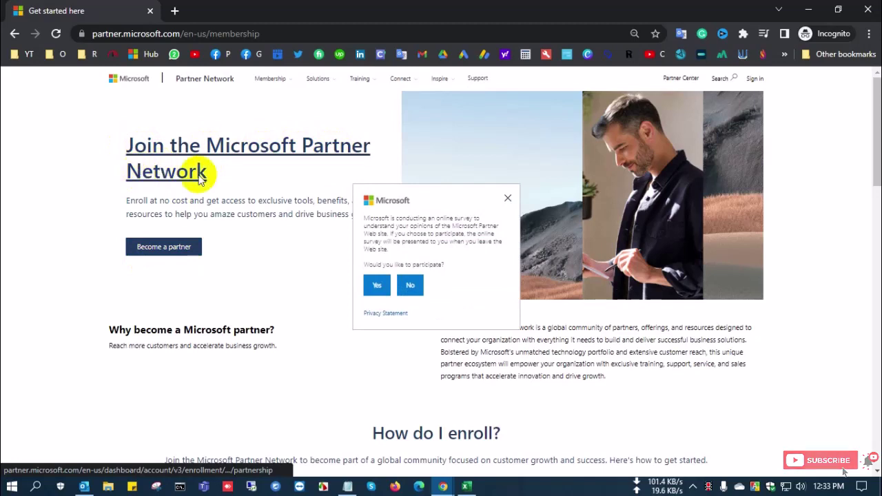
pyautogui.click(181, 252)
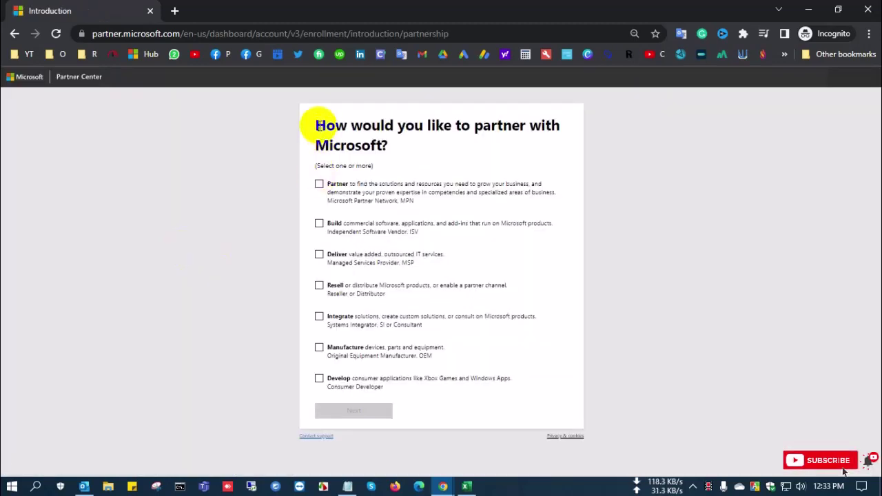
pyautogui.moveTo(316, 125); pyautogui.dragTo(387, 145)
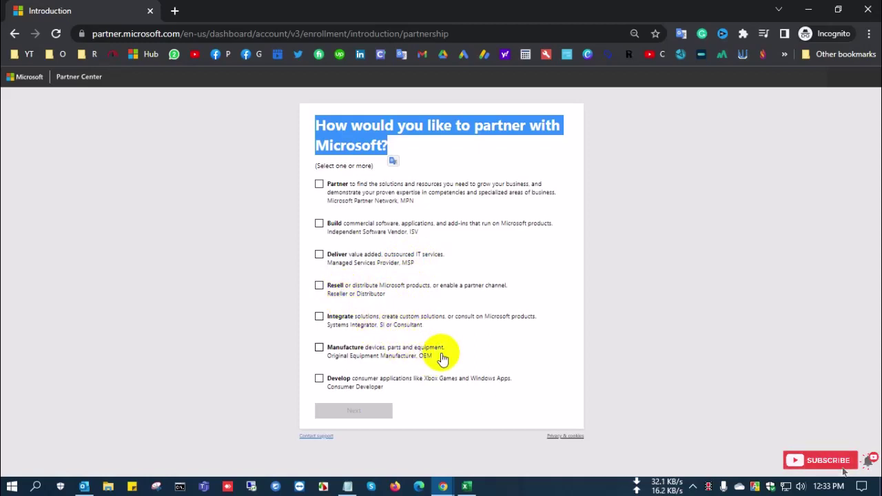
# Select the Partner, Resell and Integrate partnership types and proceed with Next.
pyautogui.click(319, 185)
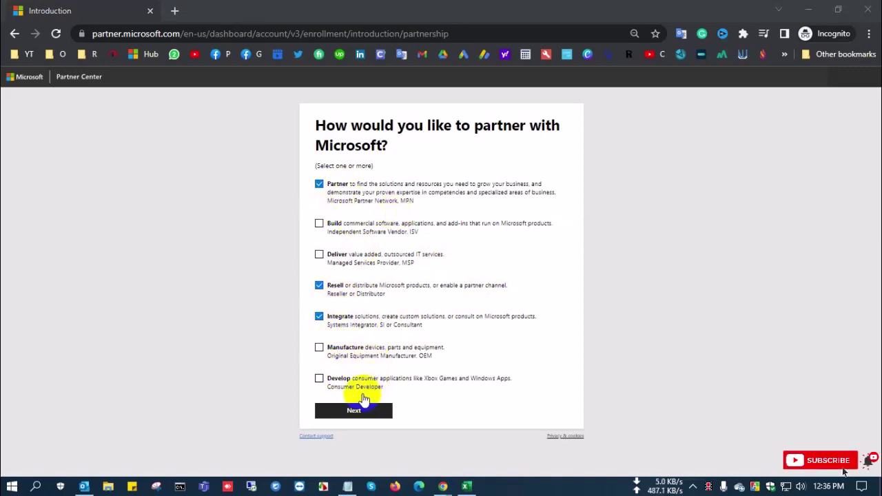
pyautogui.click(358, 413)
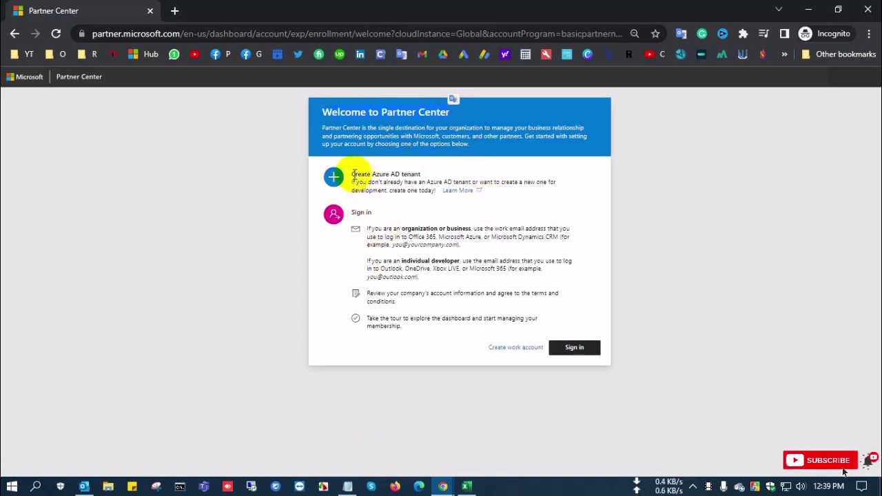
pyautogui.moveTo(349, 173); pyautogui.dragTo(425, 175)
# Choose the Sign in option on the Welcome to Partner Center page.
pyautogui.moveTo(348, 212); pyautogui.dragTo(404, 204)
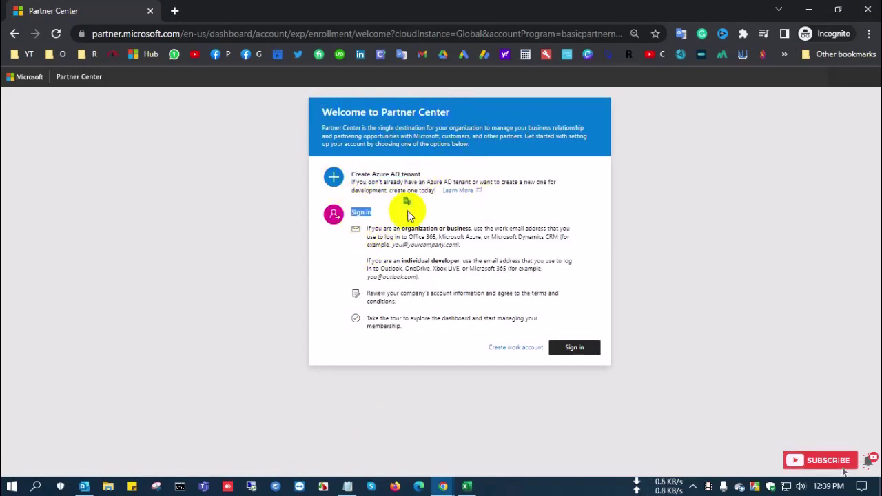
pyautogui.click(471, 288)
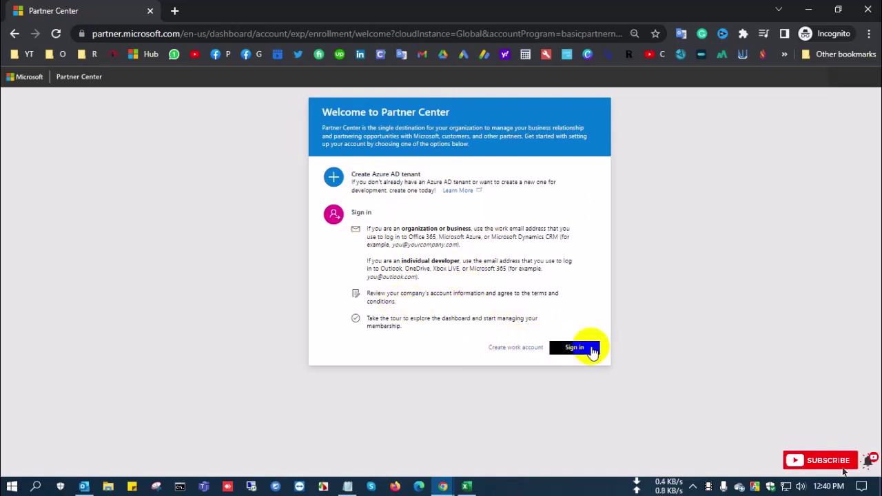
pyautogui.click(575, 351)
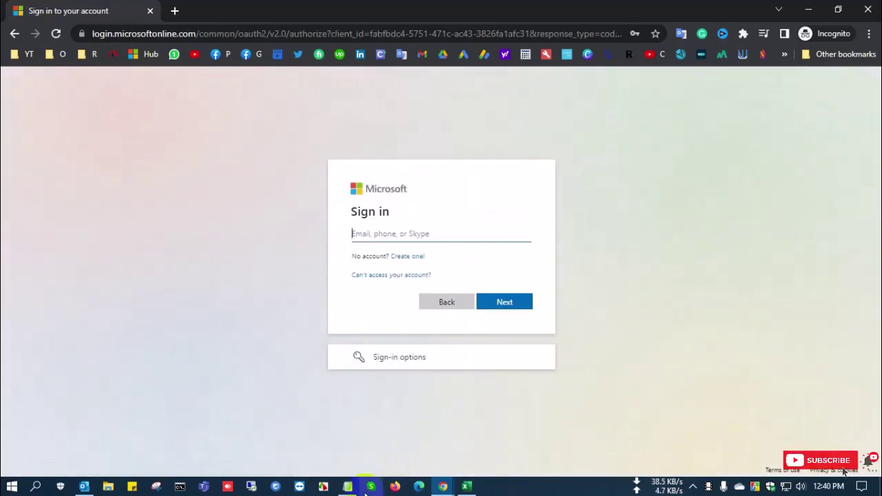
pyautogui.click(347, 486)
# Copy the admin account address from the Notepad notes.
pyautogui.moveTo(278, 178); pyautogui.dragTo(433, 178)
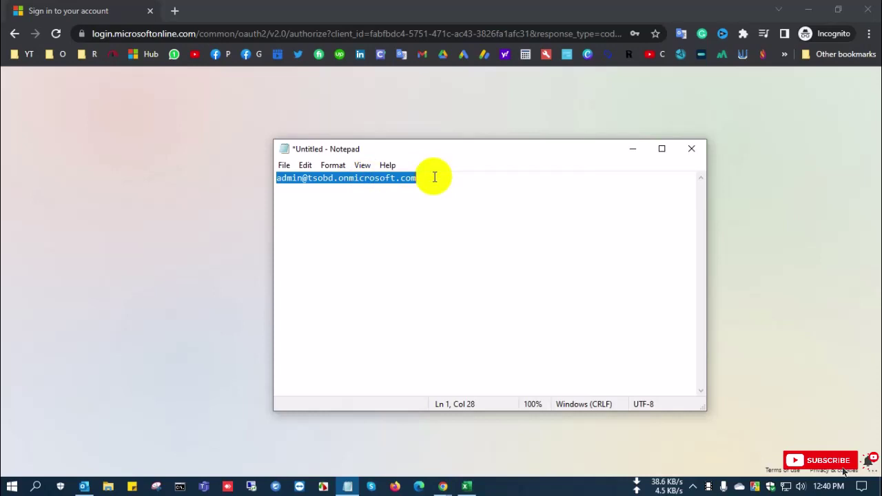
pyautogui.rightClick(378, 179)
pyautogui.click(406, 220)
pyautogui.hotkey('alt', 'Tab')
# Paste the admin address into the sign-in e-mail field, submit it, and start entering the password.
pyautogui.click(425, 232)
pyautogui.hotkey('ctrl', 'v')
pyautogui.click(501, 300)
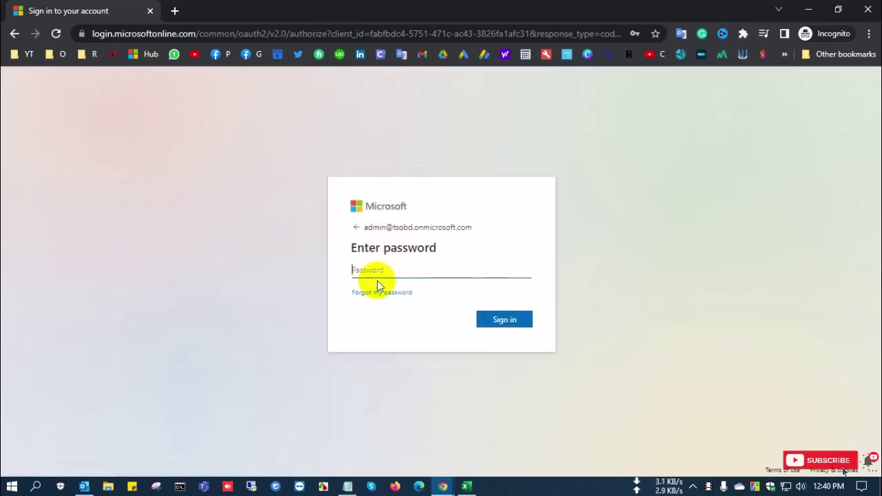
pyautogui.click(390, 275)
pyautogui.write('••')
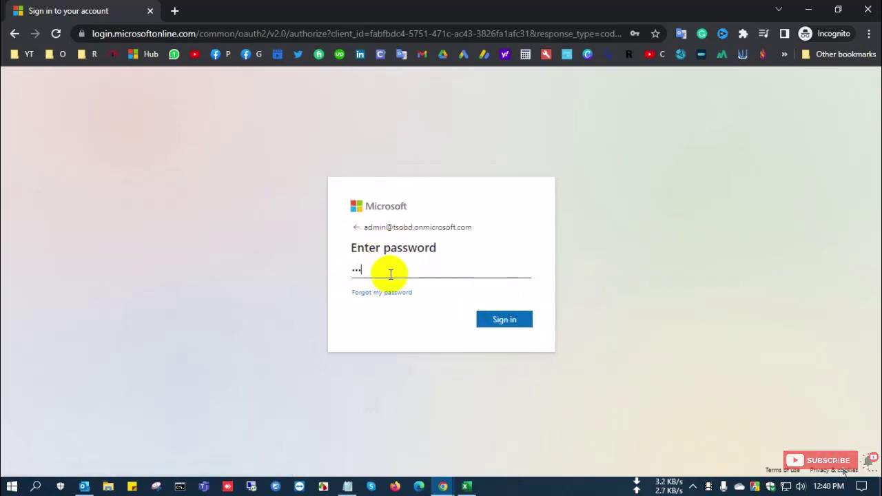
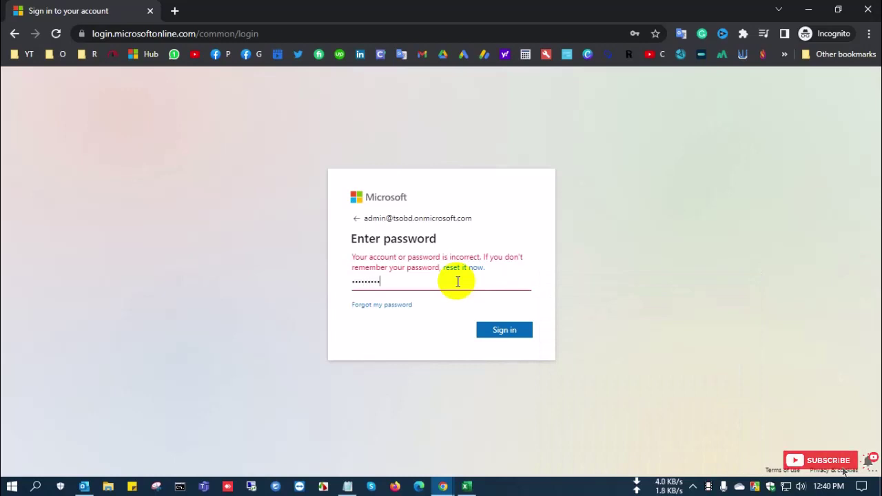
# Sign in with the password and Authenticator approval, staying signed in without future prompts.
pyautogui.click(498, 331)
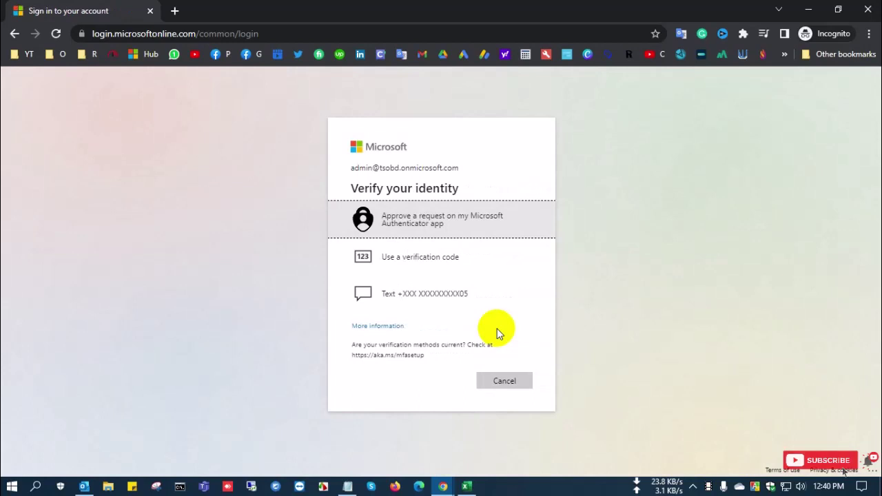
pyautogui.click(449, 222)
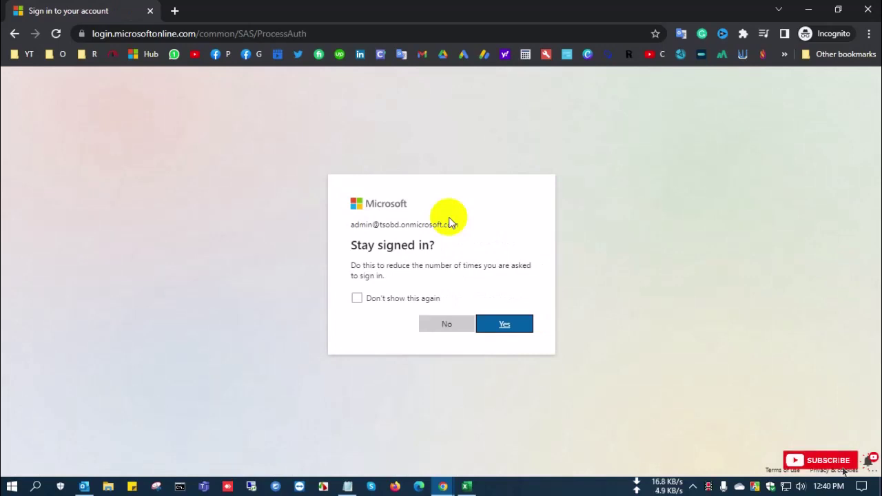
pyautogui.click(393, 300)
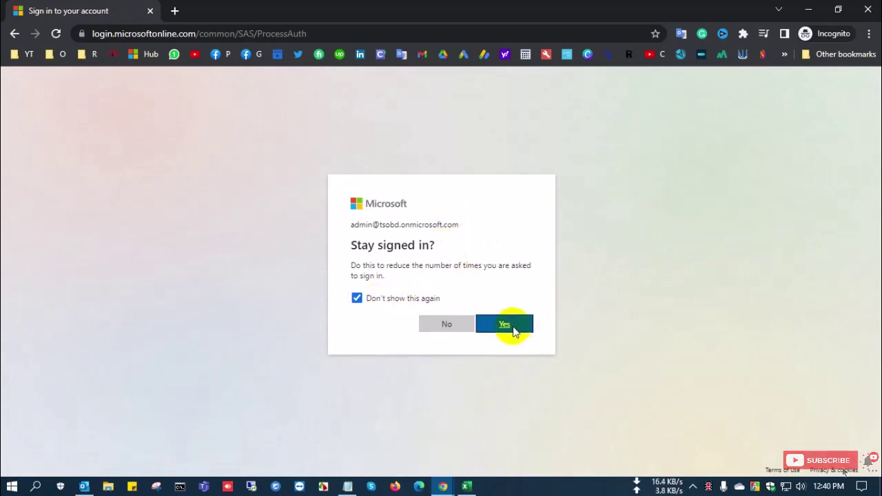
pyautogui.click(506, 323)
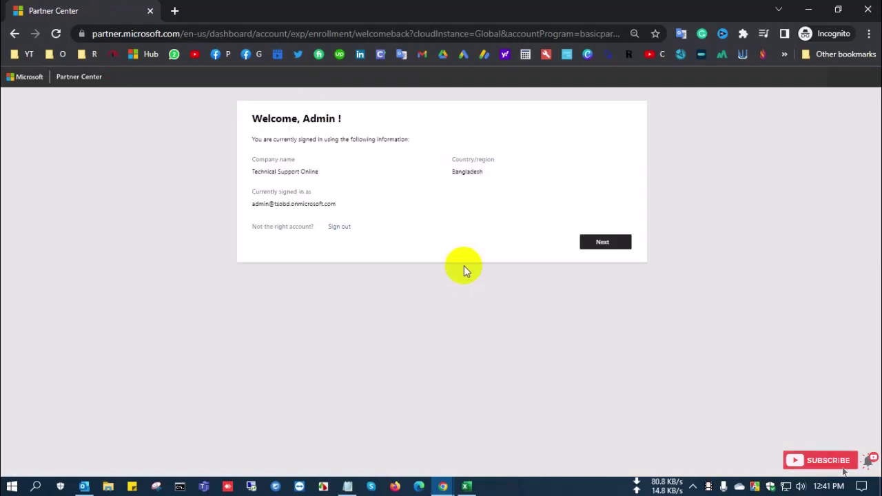
# Review the welcome details for Technical Support Online in Bangladesh and continue to program selection.
pyautogui.moveTo(252, 117); pyautogui.dragTo(338, 118)
pyautogui.moveTo(253, 139); pyautogui.dragTo(409, 140)
pyautogui.moveTo(253, 172); pyautogui.dragTo(319, 173)
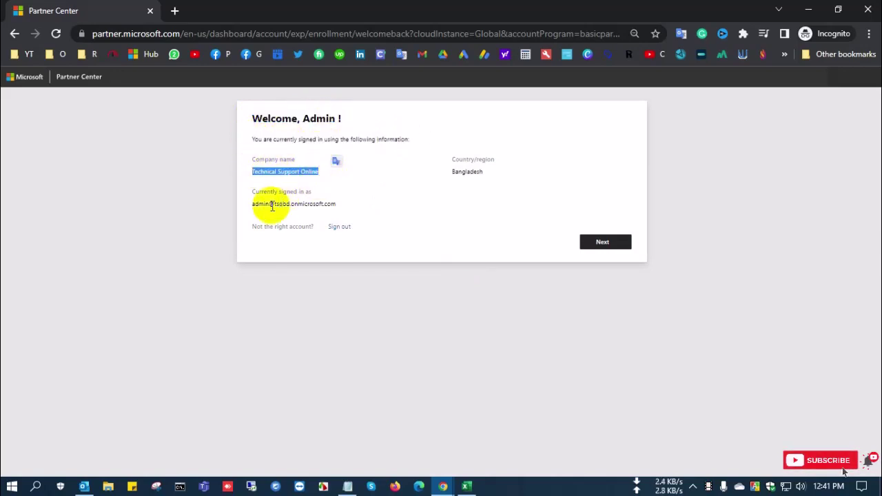
pyautogui.moveTo(252, 204); pyautogui.dragTo(338, 205)
pyautogui.moveTo(452, 171); pyautogui.dragTo(475, 170)
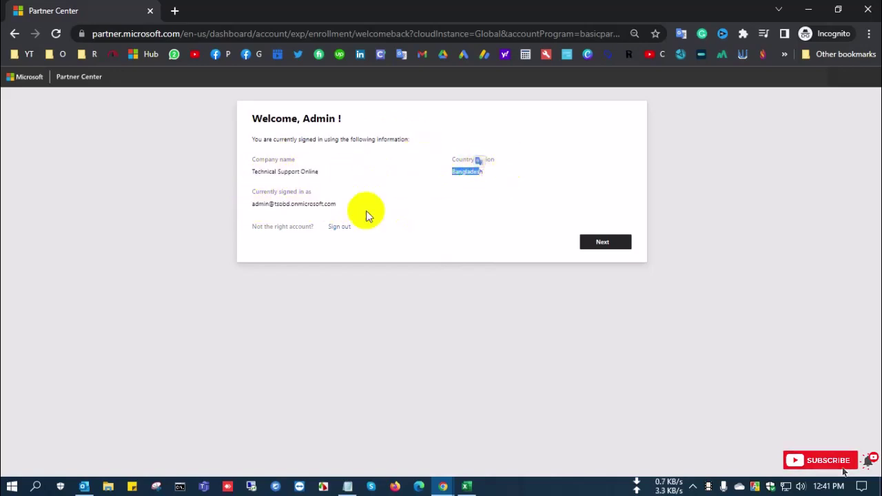
pyautogui.click(500, 230)
pyautogui.click(602, 242)
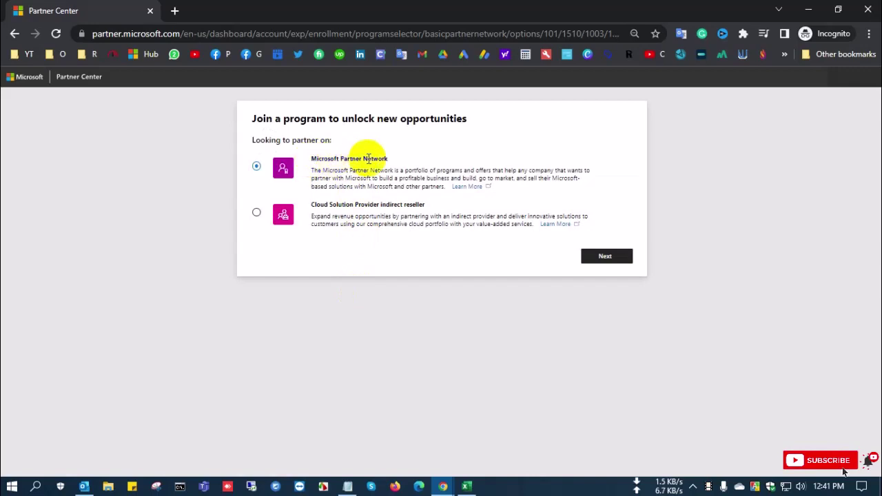
# Choose the Cloud Solution Provider indirect reseller program and continue.
pyautogui.moveTo(314, 204); pyautogui.dragTo(424, 202)
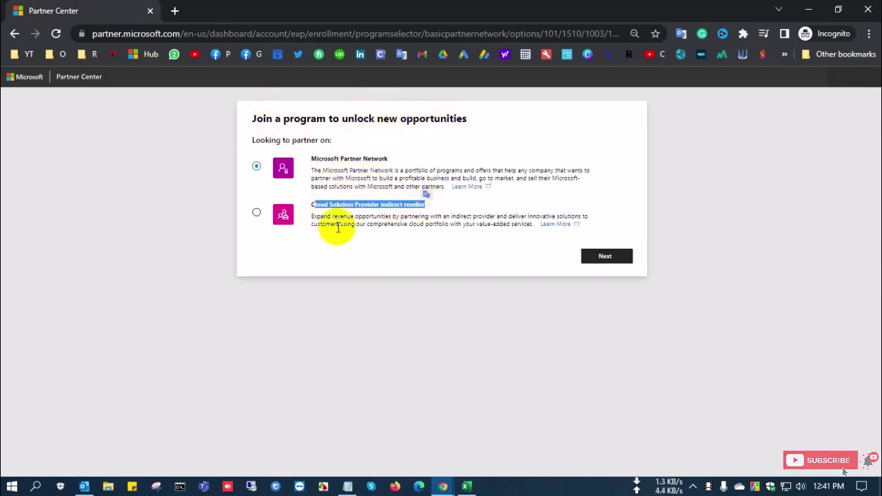
pyautogui.click(256, 213)
pyautogui.moveTo(311, 204); pyautogui.dragTo(406, 204)
pyautogui.click(396, 251)
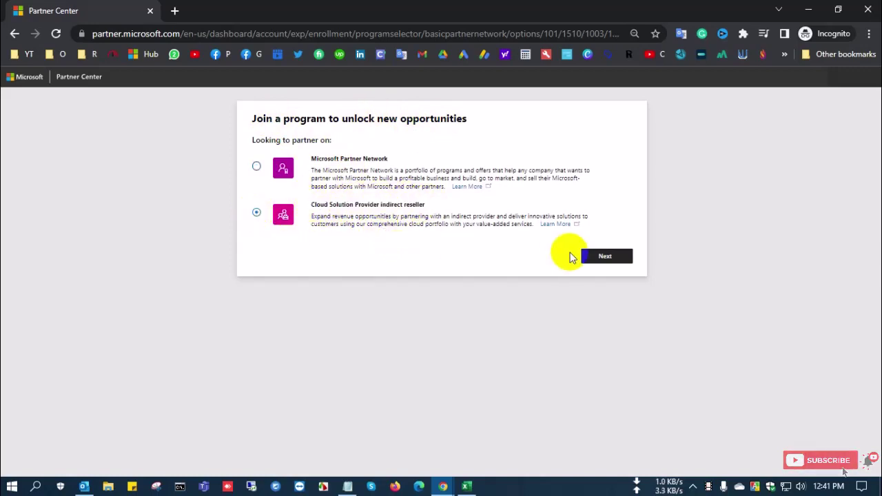
pyautogui.click(607, 258)
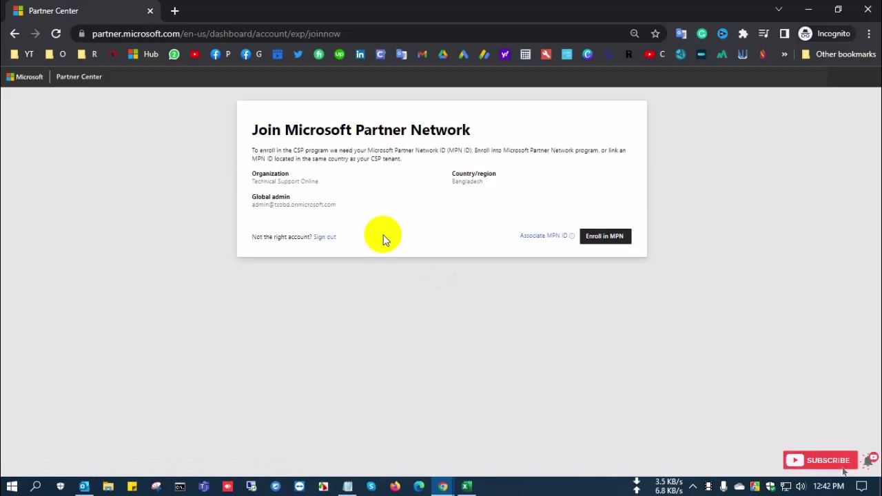
# Enroll in MPN from the Join Microsoft Partner Network page.
pyautogui.moveTo(251, 130); pyautogui.dragTo(466, 131)
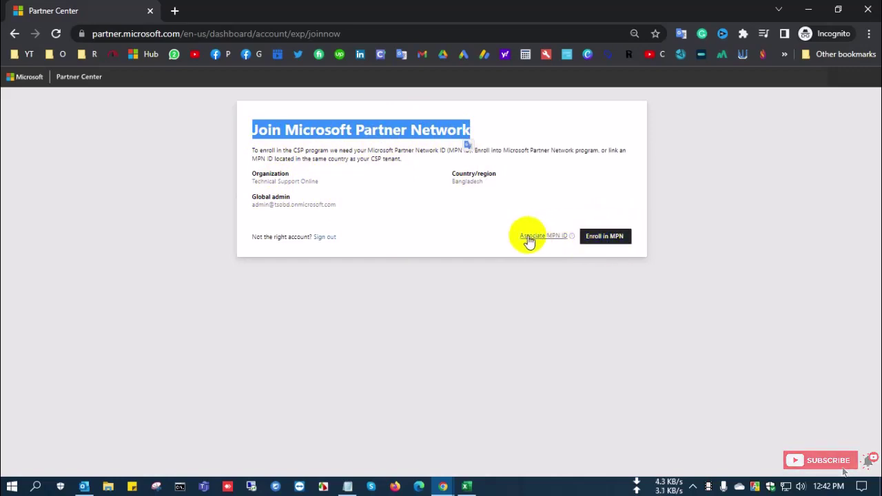
pyautogui.click(611, 238)
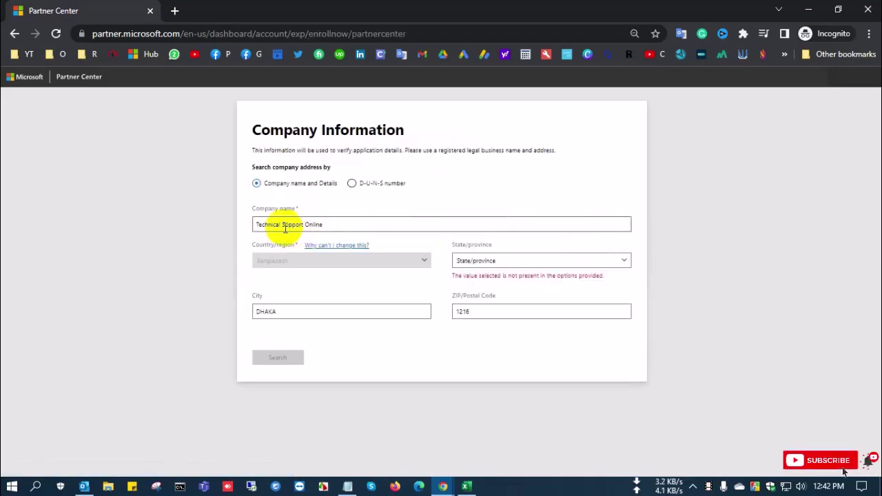
# Set state to Dhaka and postal code to 1207, then search for the company, finding no results.
pyautogui.moveTo(335, 222); pyautogui.dragTo(255, 222)
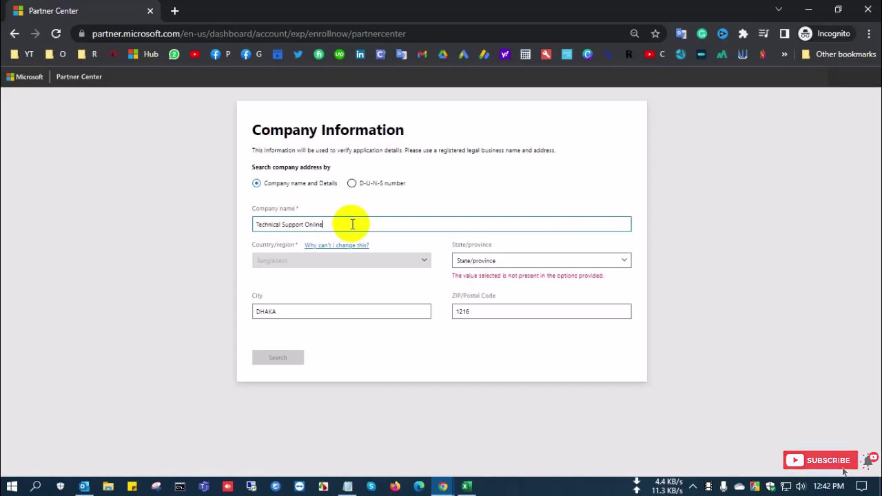
pyautogui.click(503, 261)
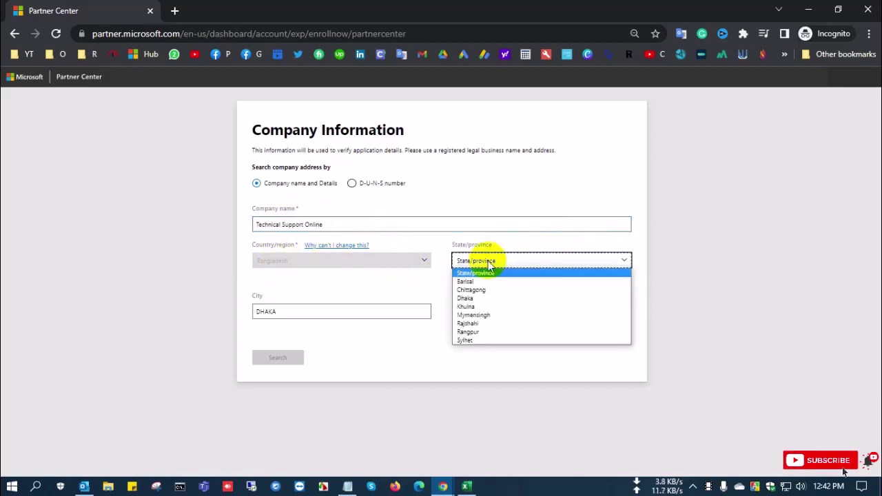
pyautogui.click(480, 297)
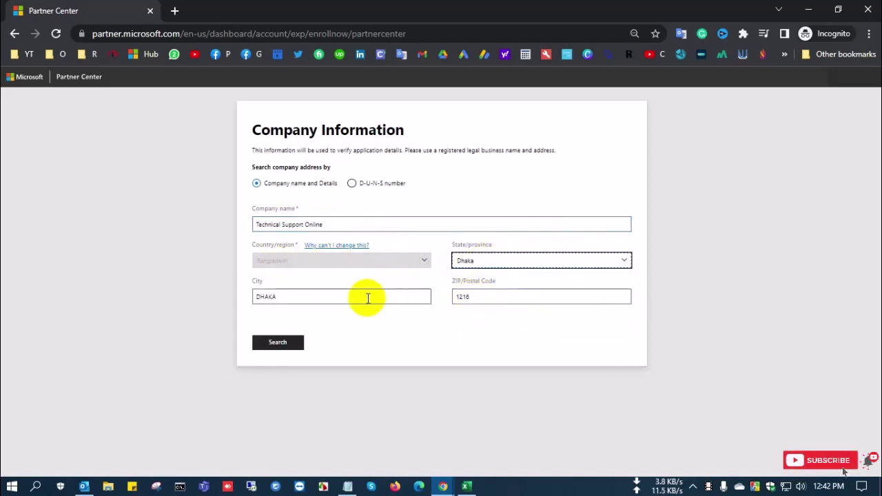
pyautogui.click(481, 296)
pyautogui.press('BackSpace')
pyautogui.press('BackSpace')
pyautogui.write('07')
pyautogui.click(467, 339)
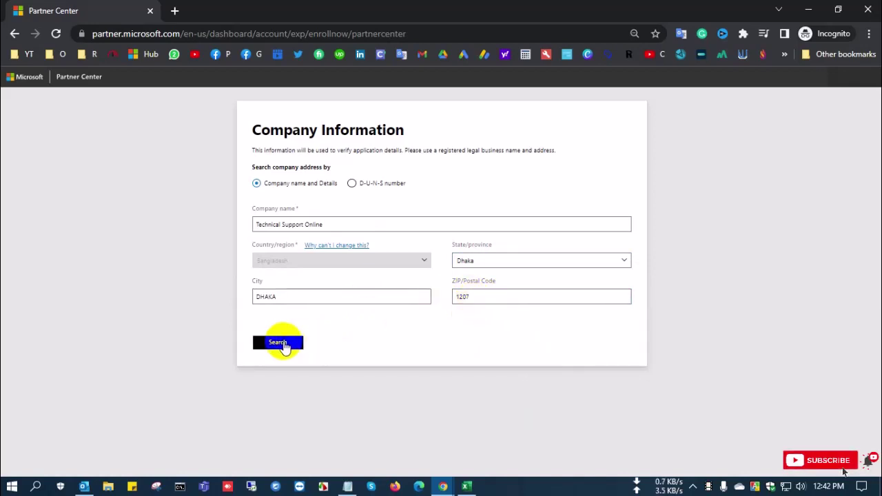
pyautogui.click(289, 342)
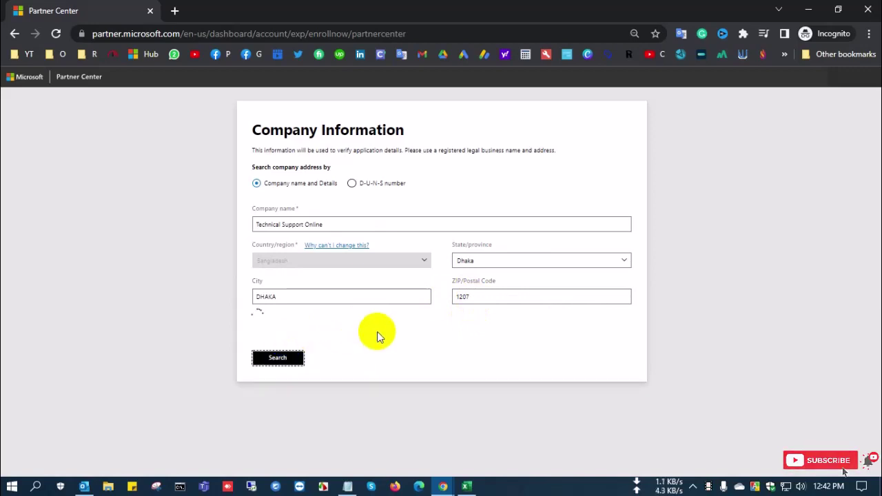
pyautogui.moveTo(247, 318); pyautogui.dragTo(338, 326)
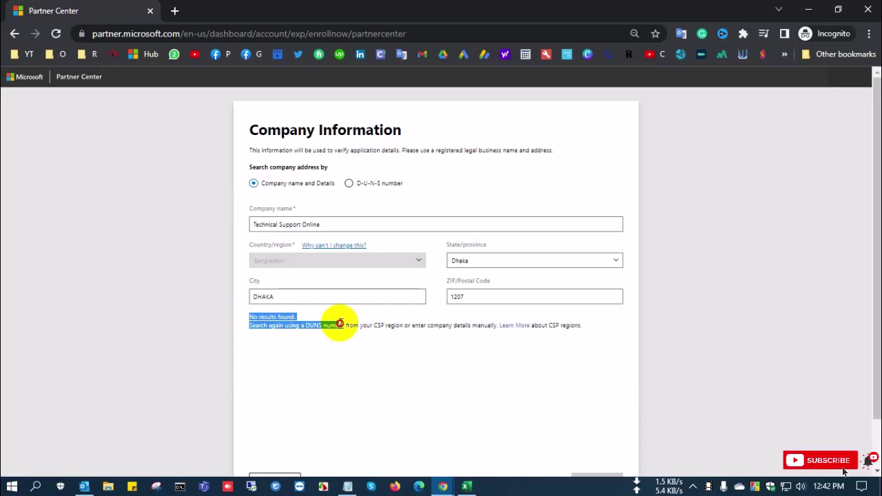
# Accept the manually entered company details and continue to Customer support info.
pyautogui.click(379, 348)
pyautogui.scroll(-1, 404, 374)
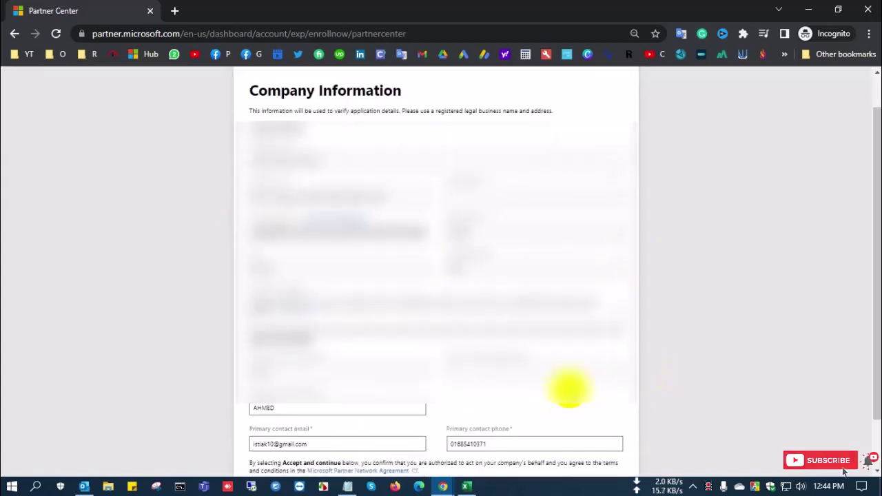
pyautogui.scroll(-1, 568, 389)
pyautogui.click(583, 428)
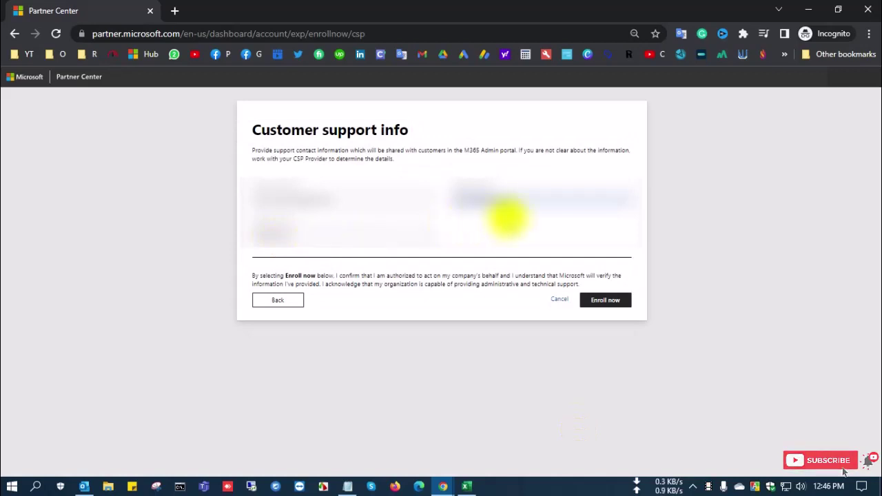
# Submit the reseller enrollment and confirm the primary contact's e-mail address.
pyautogui.click(606, 300)
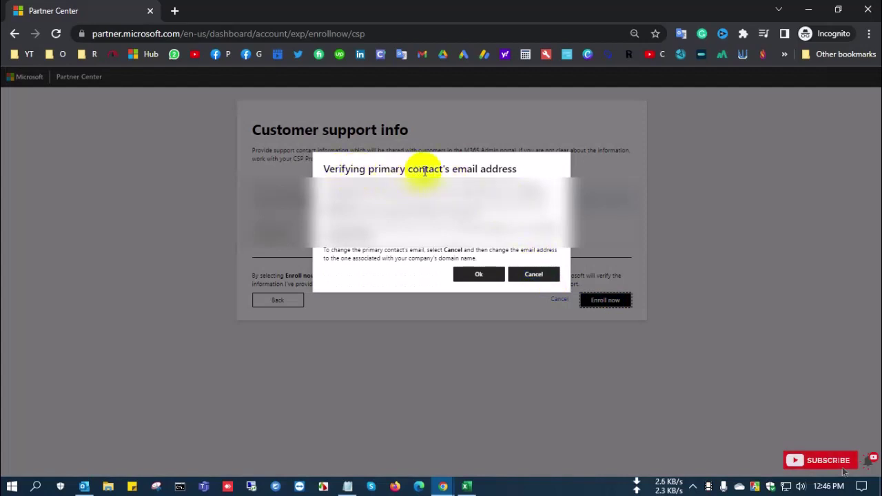
pyautogui.moveTo(318, 170); pyautogui.dragTo(520, 169)
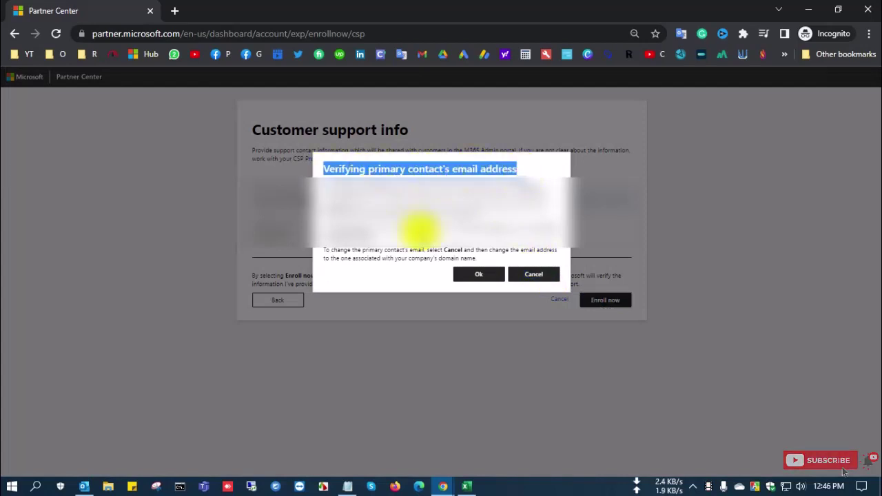
pyautogui.click(479, 275)
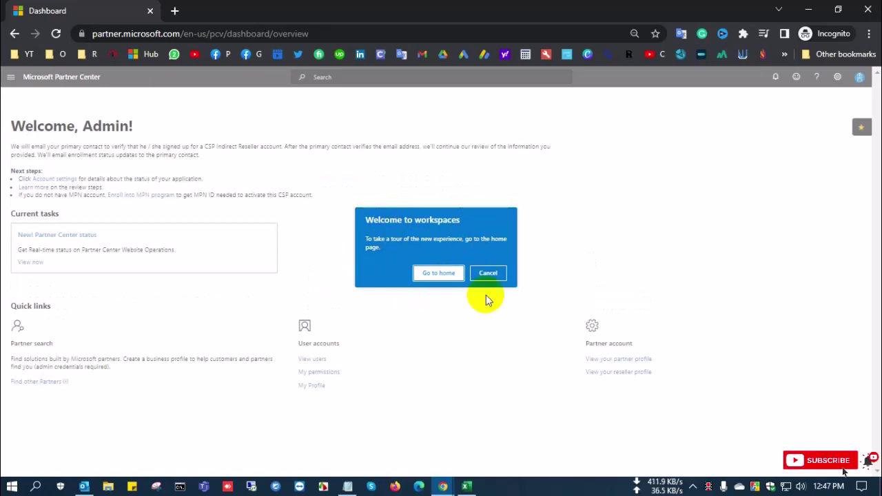
# Go to the new Home workspace, skip the quick tour, and dismiss the tour reminder.
pyautogui.click(436, 275)
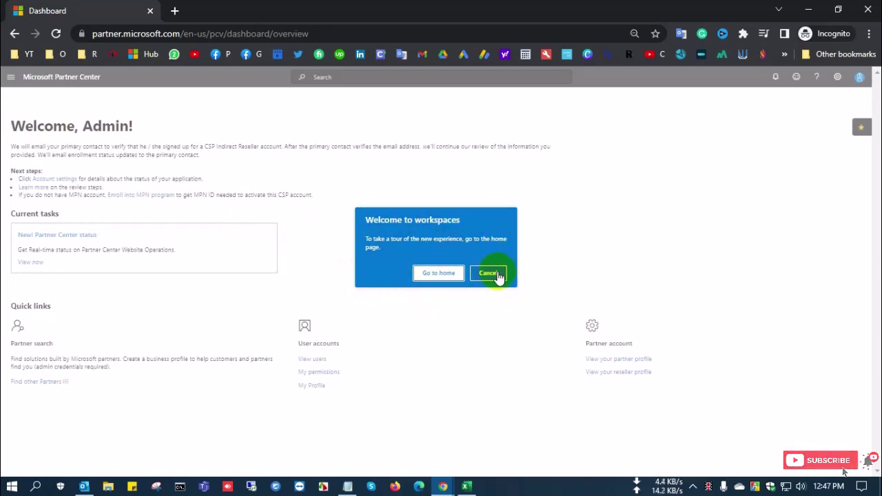
pyautogui.click(441, 274)
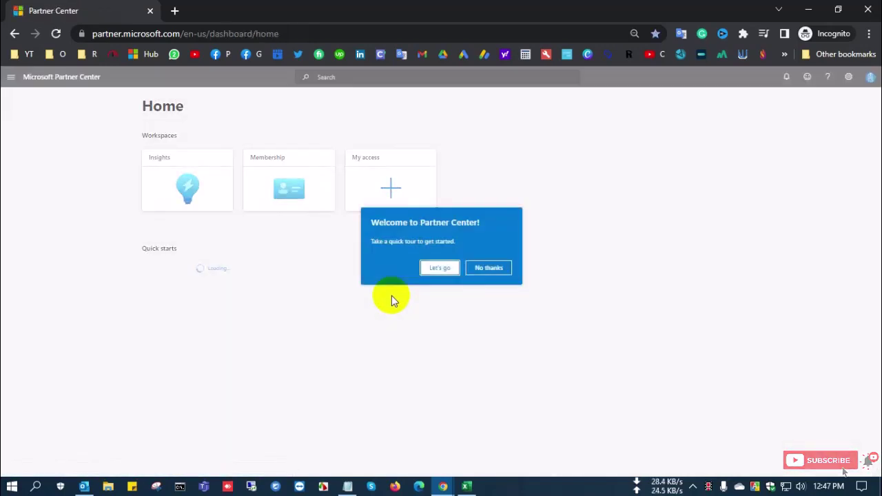
pyautogui.click(438, 269)
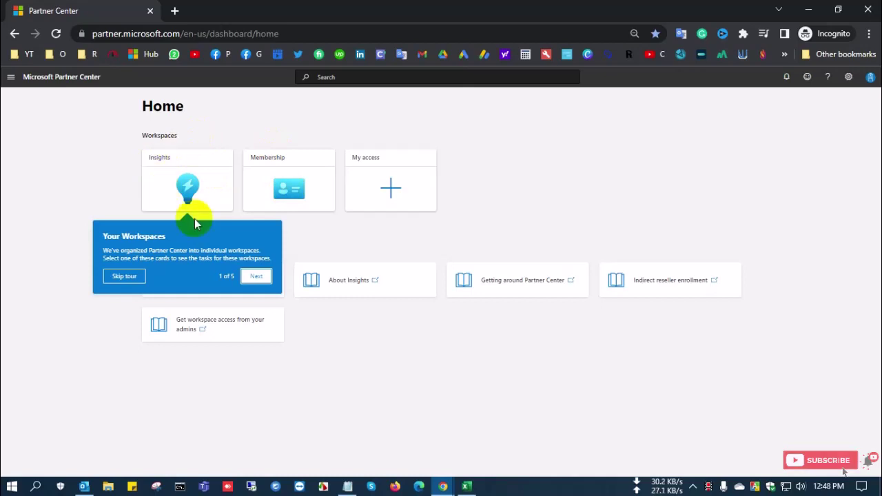
pyautogui.click(125, 278)
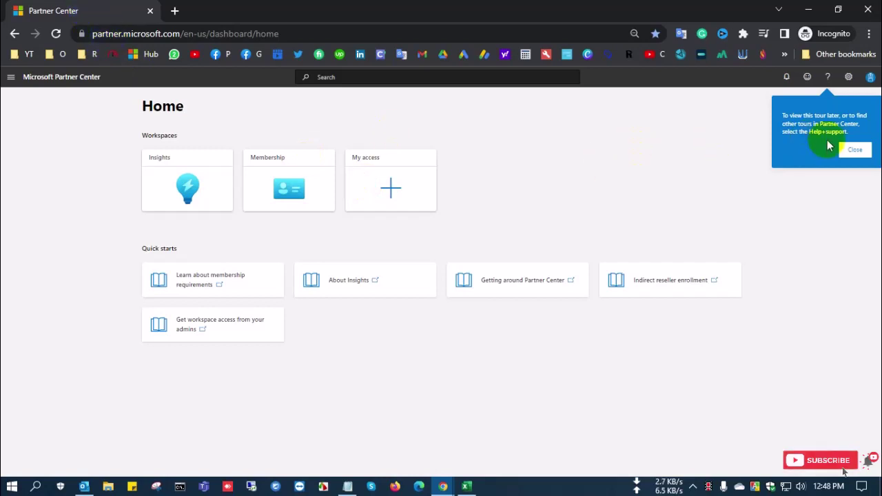
pyautogui.click(853, 153)
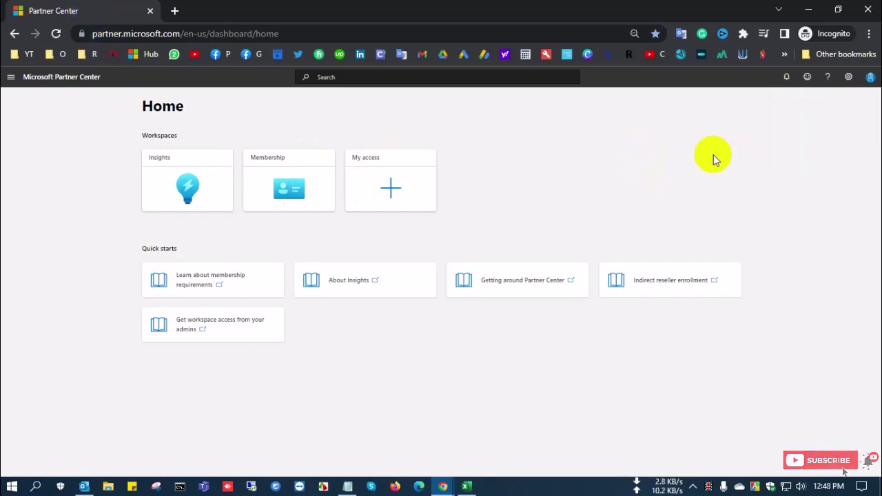
pyautogui.click(11, 78)
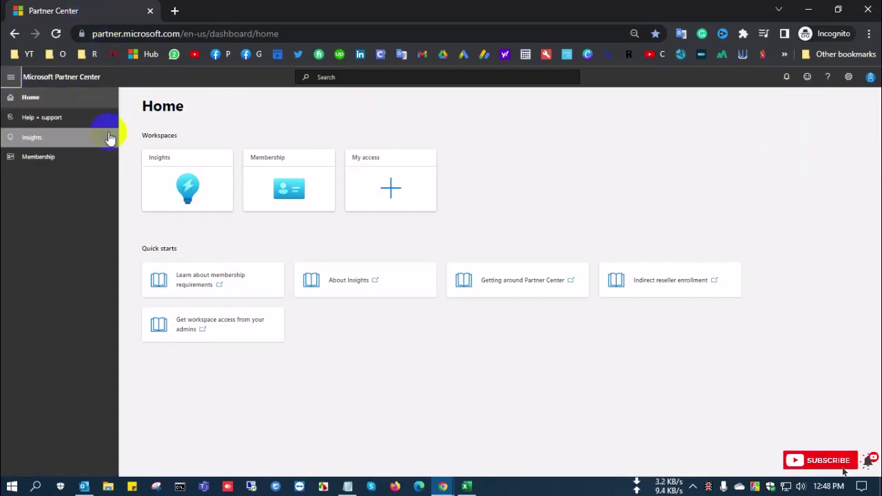
# Look over the admin account panel, then open Account settings from the settings list.
pyautogui.click(847, 79)
pyautogui.click(870, 77)
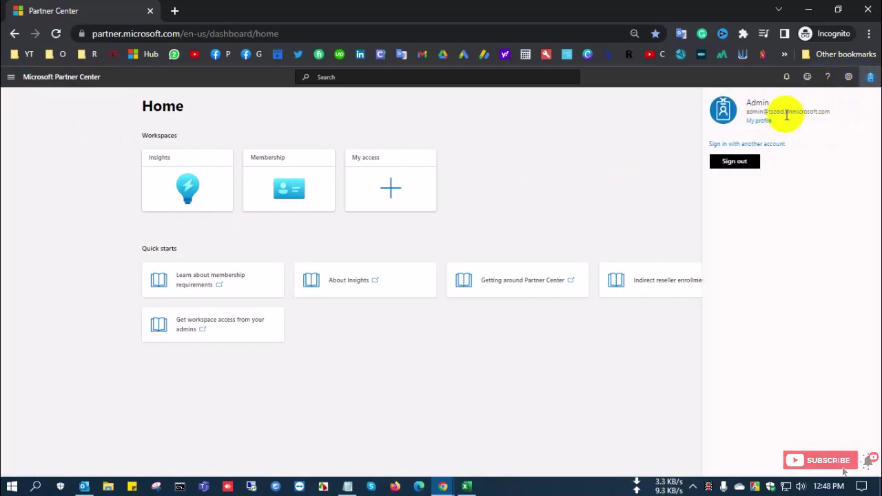
pyautogui.moveTo(747, 111); pyautogui.dragTo(820, 110)
pyautogui.click(682, 141)
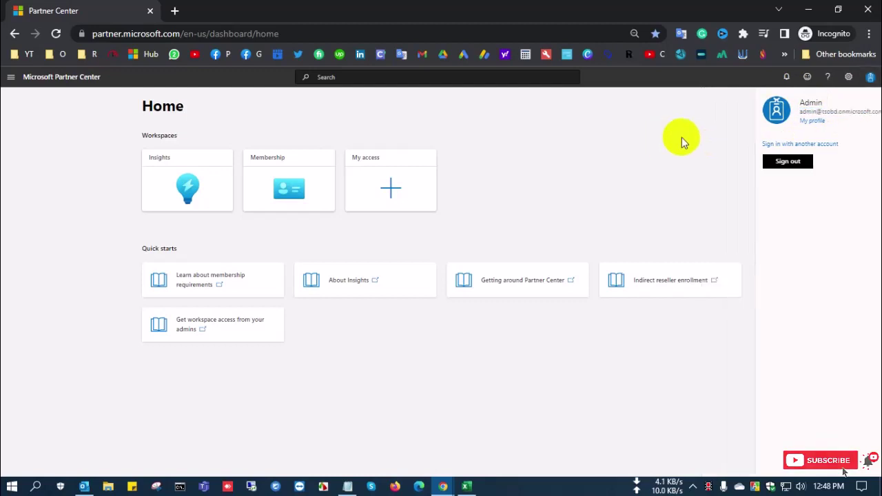
pyautogui.click(848, 76)
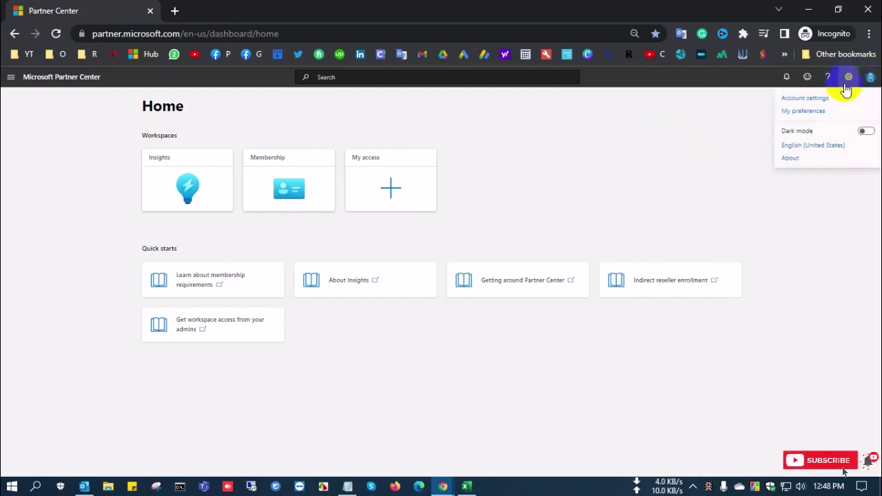
pyautogui.click(794, 100)
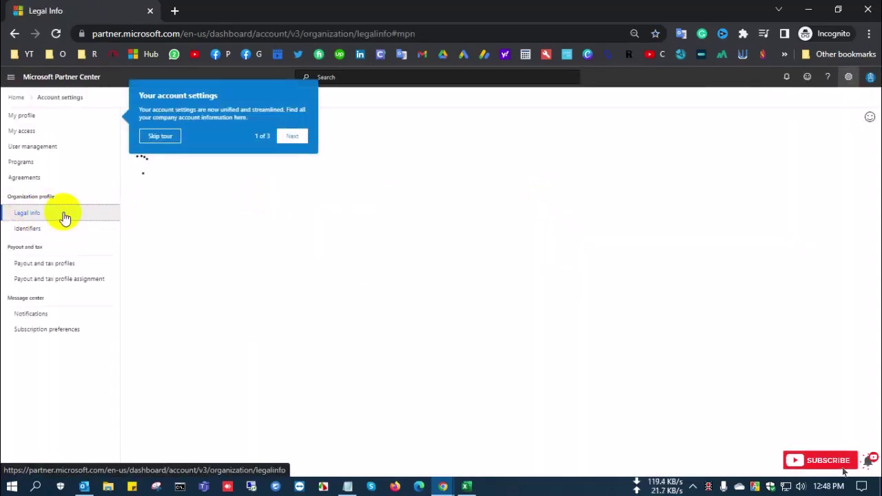
# Skip the account settings tour and review the Legal business profile section.
pyautogui.click(172, 139)
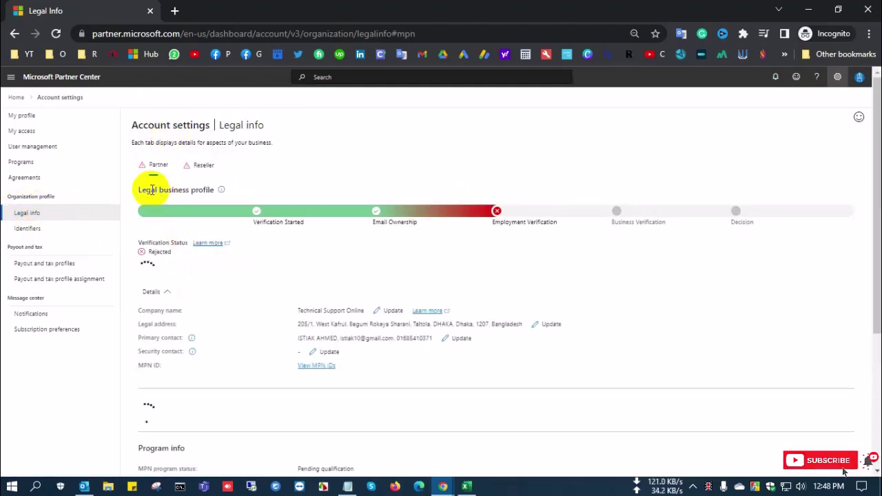
pyautogui.moveTo(138, 189); pyautogui.dragTo(212, 191)
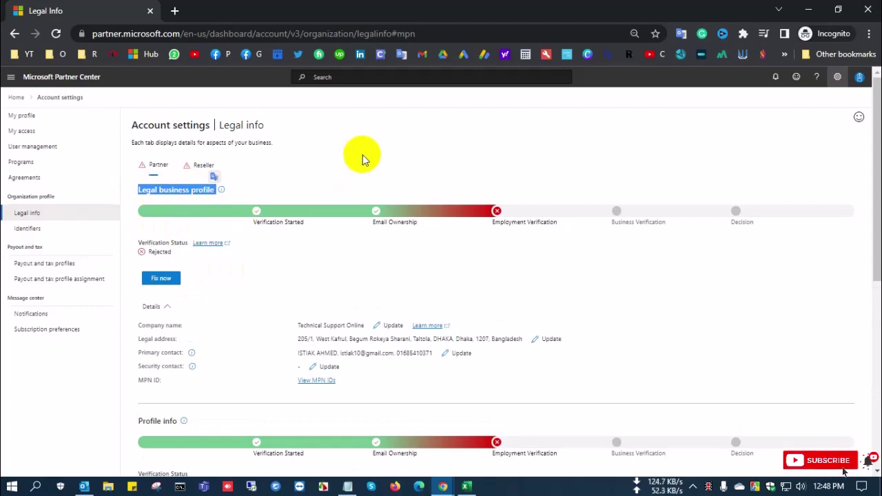
pyautogui.click(169, 172)
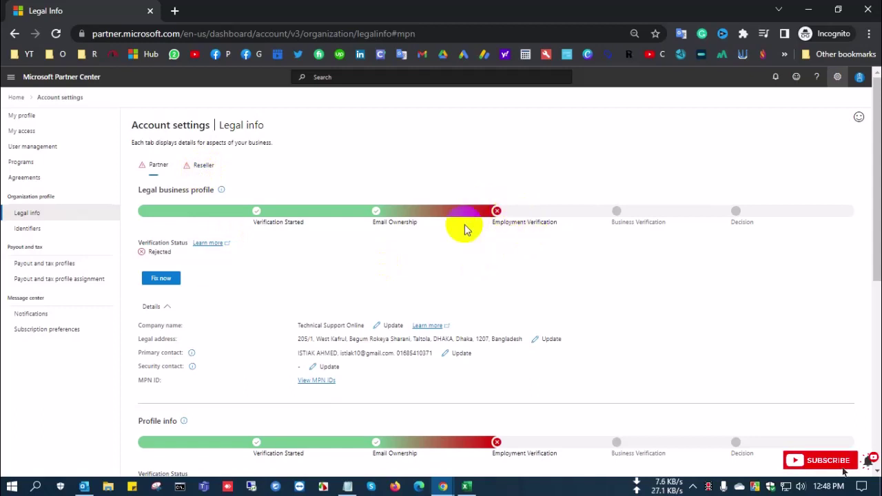
pyautogui.scroll(-3, 465, 230)
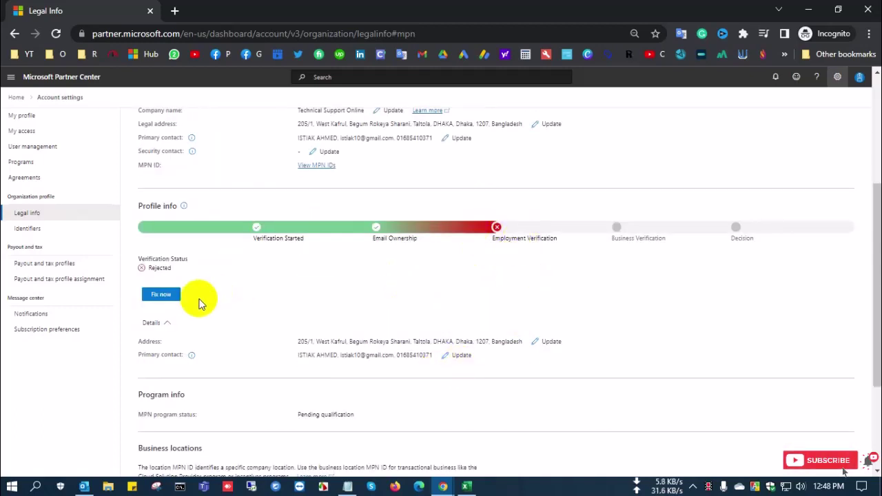
pyautogui.scroll(3, 289, 307)
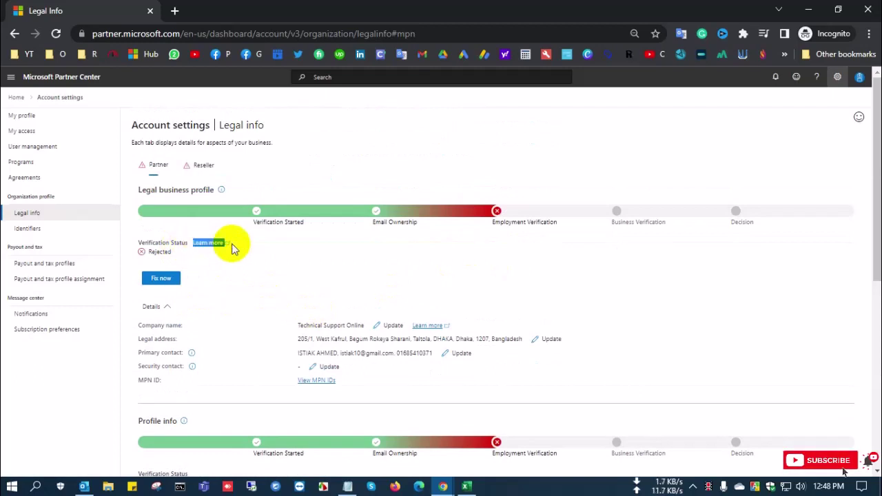
# Check the Rejected verification status and toggle the legal profile details.
pyautogui.moveTo(140, 254); pyautogui.dragTo(181, 252)
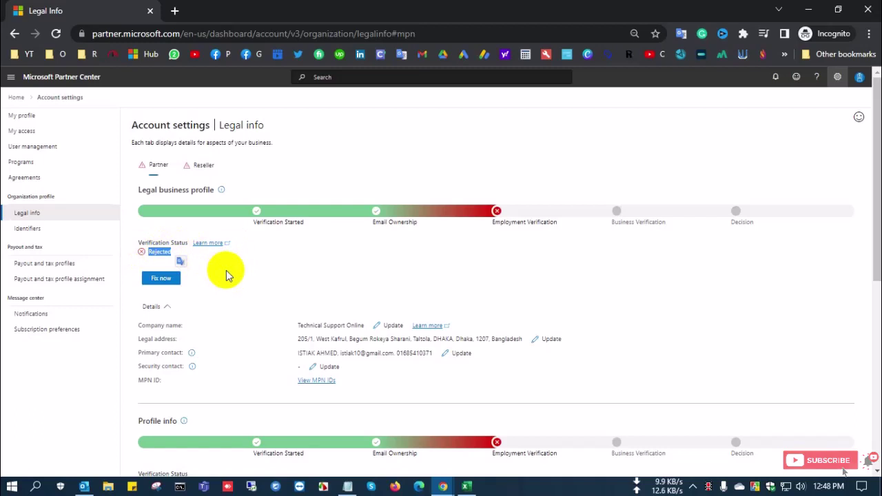
pyautogui.click(169, 308)
pyautogui.click(170, 307)
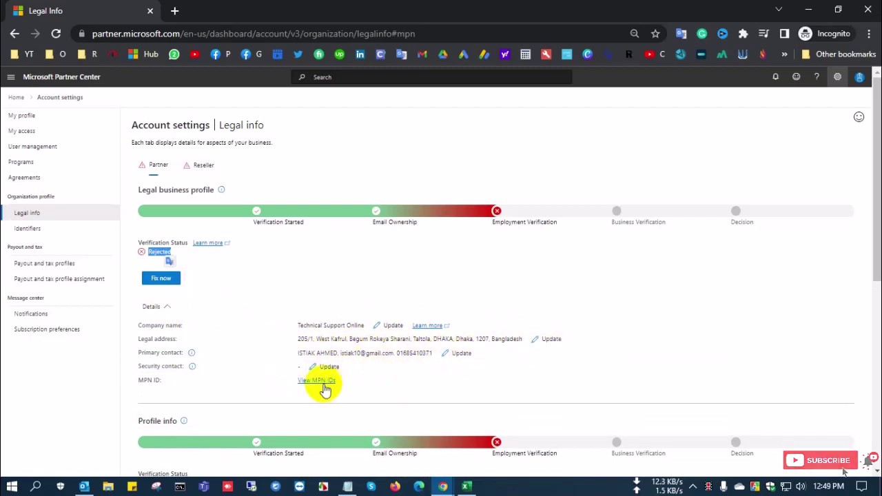
pyautogui.scroll(-2, 359, 376)
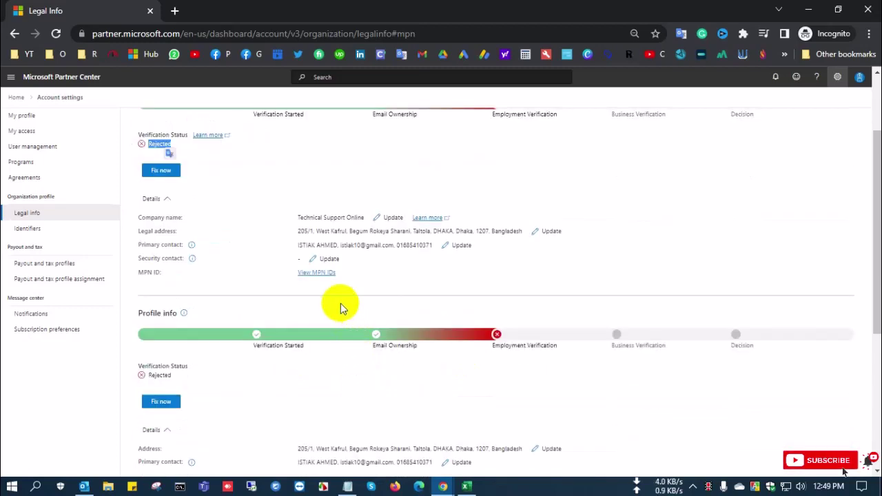
pyautogui.scroll(2, 337, 305)
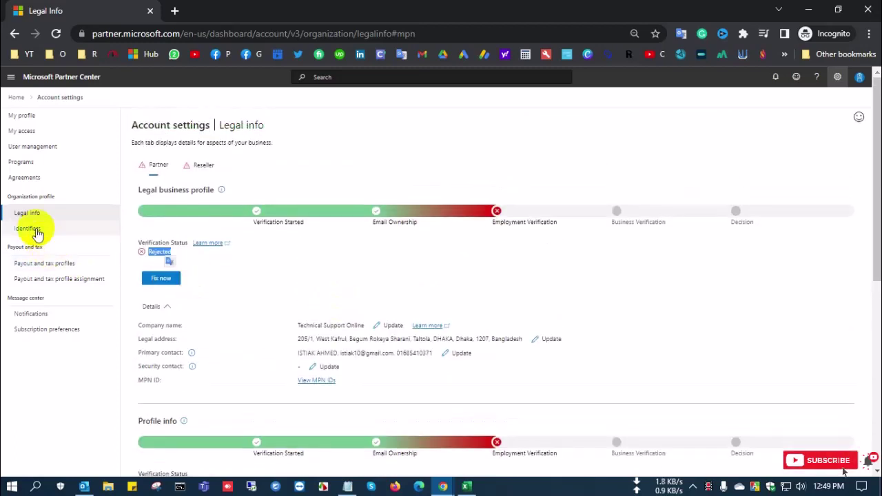
# Review the CSP, Location and Global MPN IDs on Identifiers, then return to Legal info.
pyautogui.click(318, 381)
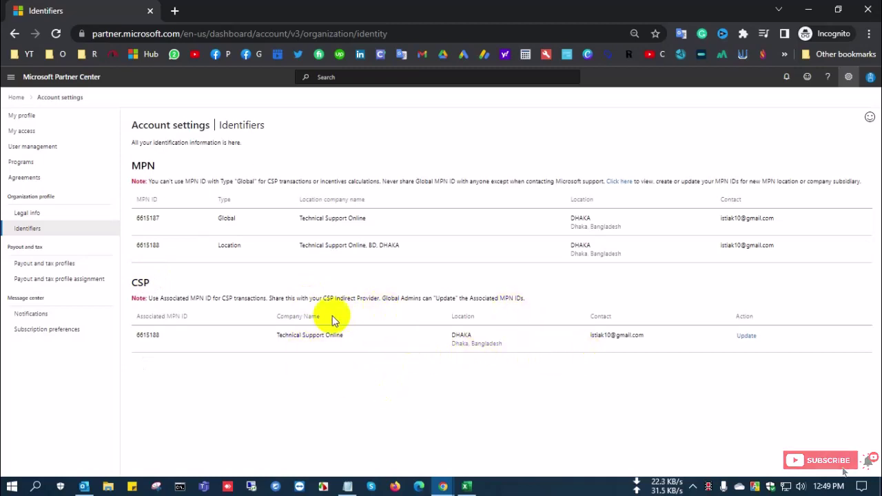
pyautogui.moveTo(136, 336); pyautogui.dragTo(176, 336)
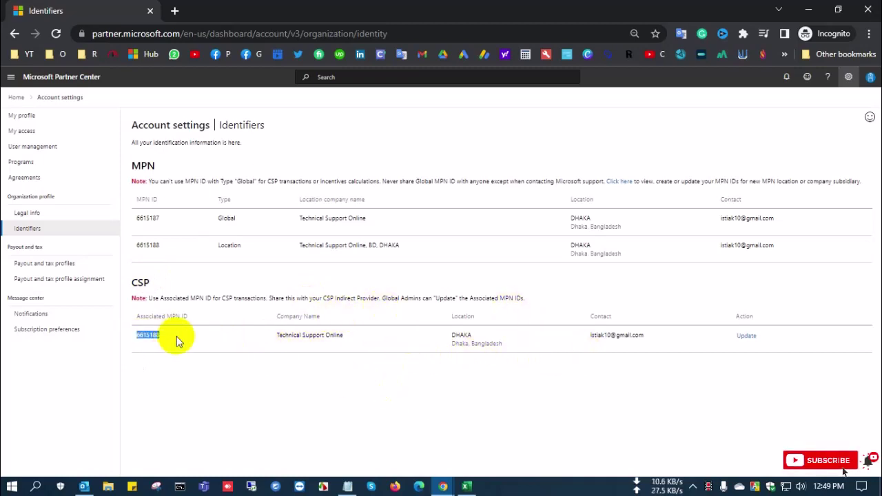
pyautogui.doubleClick(133, 161)
pyautogui.moveTo(150, 336); pyautogui.dragTo(173, 279)
pyautogui.doubleClick(160, 247)
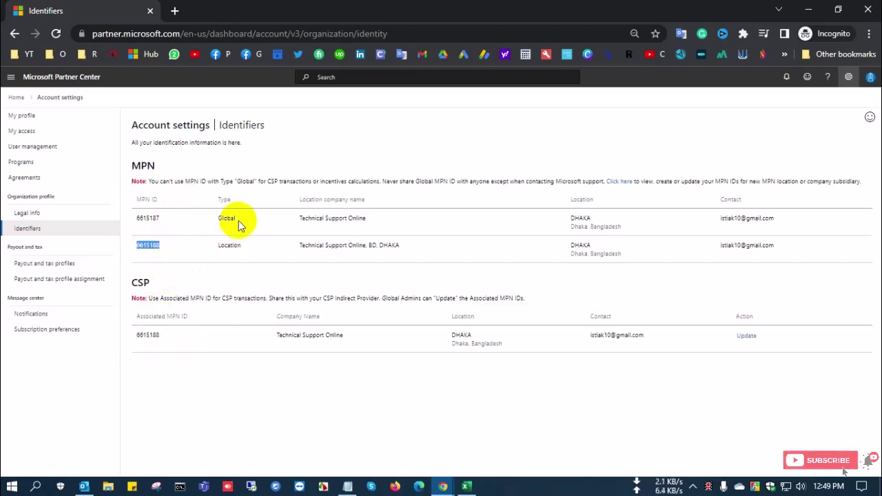
pyautogui.doubleClick(141, 219)
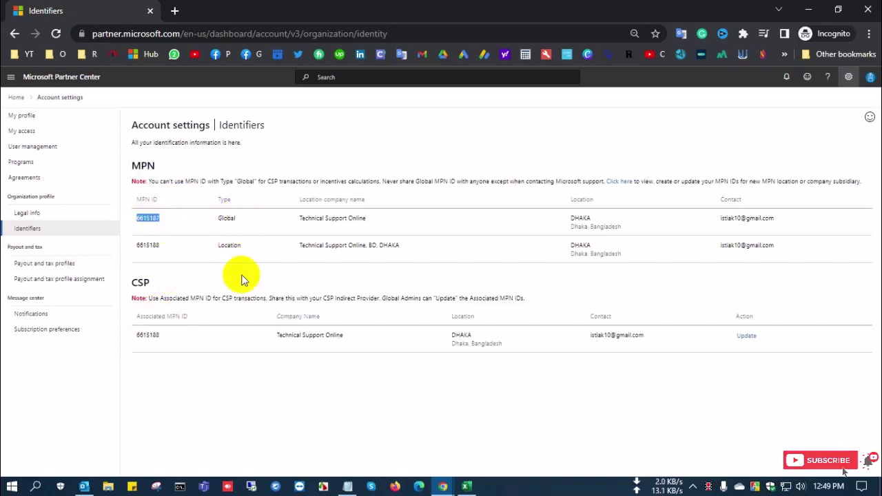
pyautogui.click(38, 215)
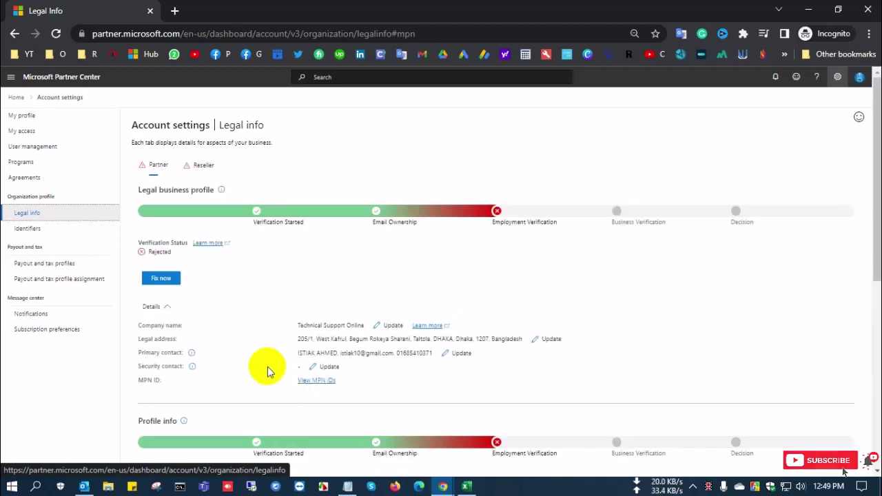
# Walk through the verification stages from Verification Started and Email Ownership to Business Verification and Decision.
pyautogui.tripleClick(282, 222)
pyautogui.click(411, 224)
pyautogui.tripleClick(411, 224)
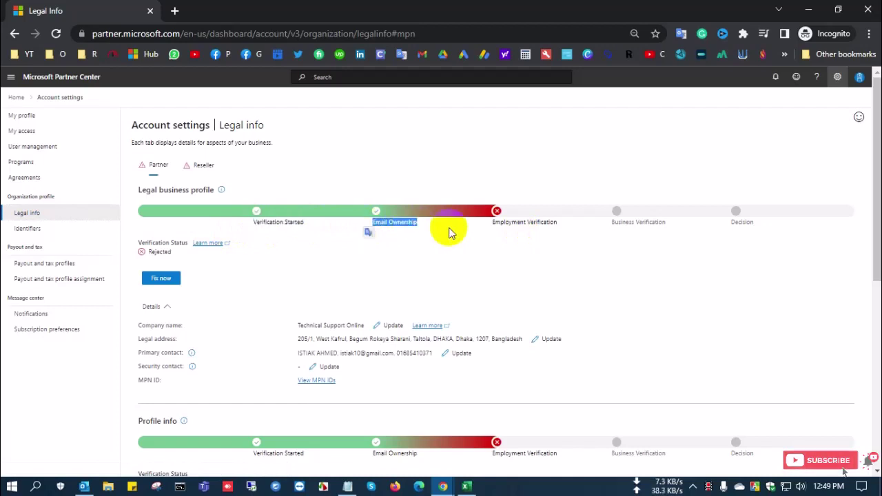
pyautogui.moveTo(568, 220); pyautogui.dragTo(486, 227)
pyautogui.moveTo(671, 226); pyautogui.dragTo(616, 224)
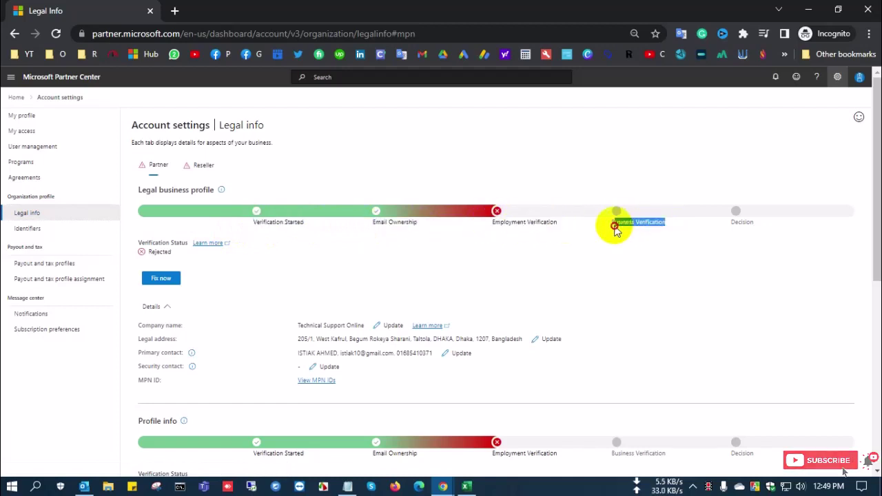
pyautogui.doubleClick(744, 222)
# Resubmit the rejected business profile verification with Fix now.
pyautogui.click(522, 262)
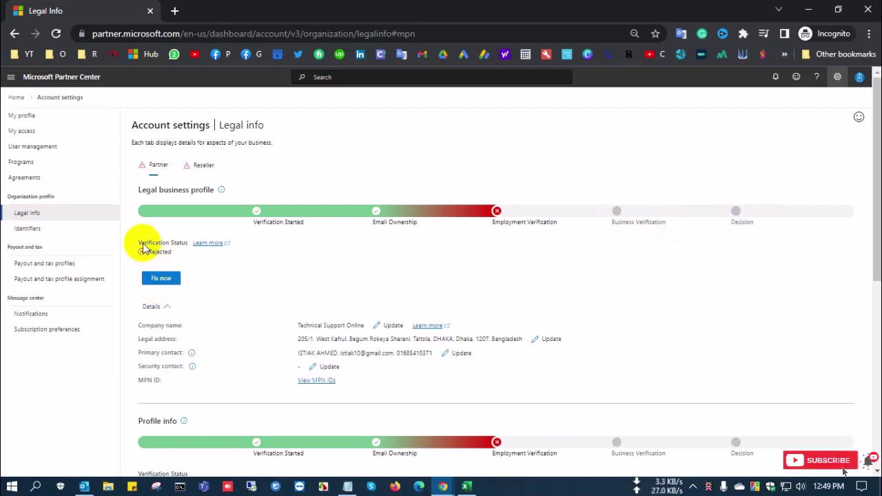
pyautogui.tripleClick(151, 242)
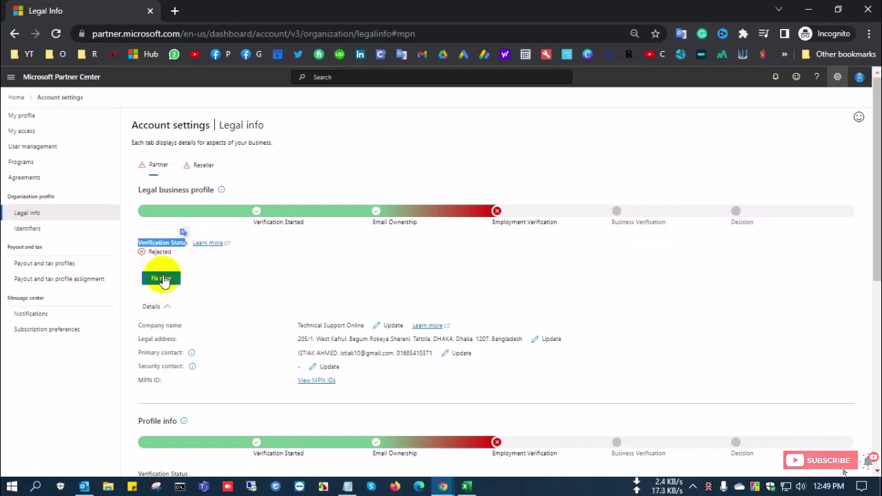
pyautogui.click(161, 278)
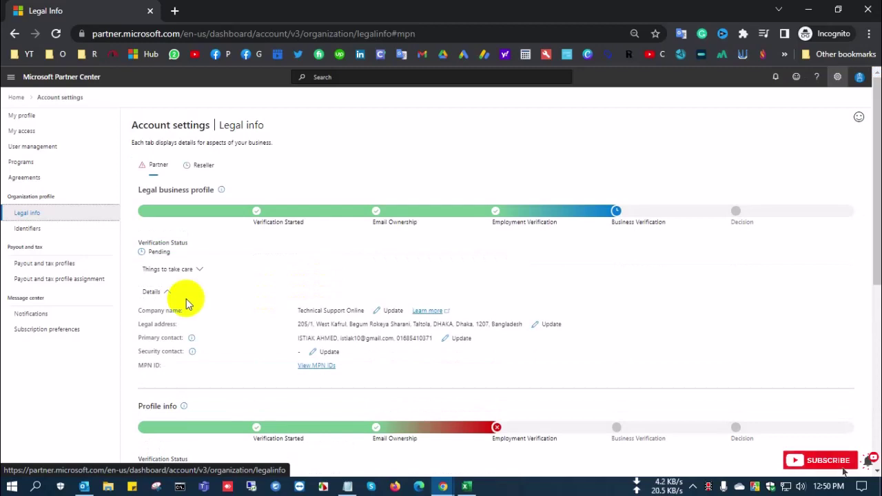
# Confirm the verification status now shows Pending.
pyautogui.moveTo(138, 241); pyautogui.dragTo(195, 243)
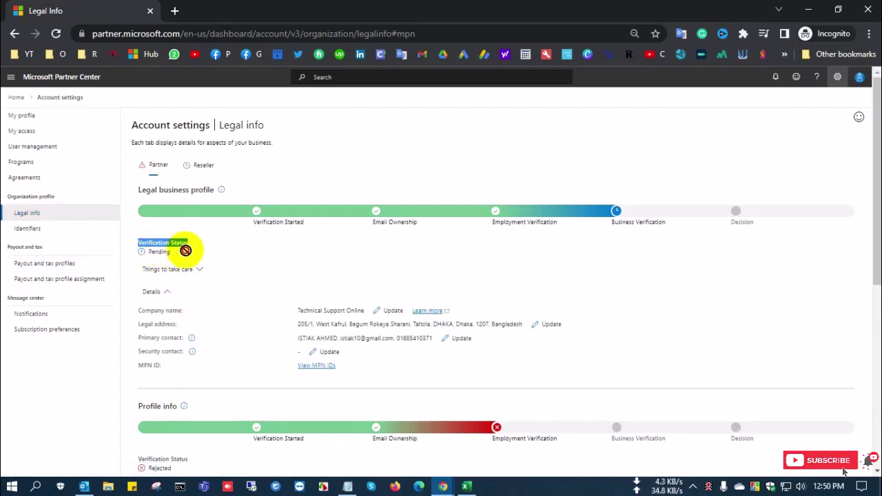
pyautogui.moveTo(140, 252); pyautogui.dragTo(177, 250)
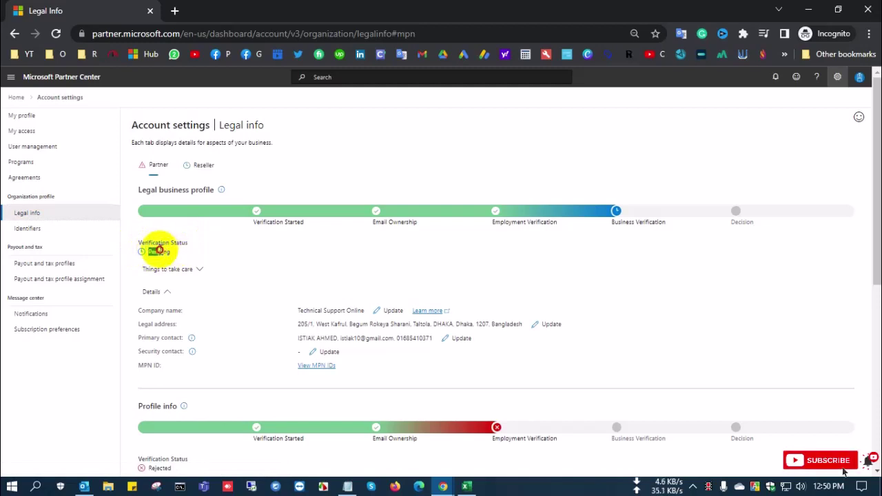
pyautogui.click(270, 257)
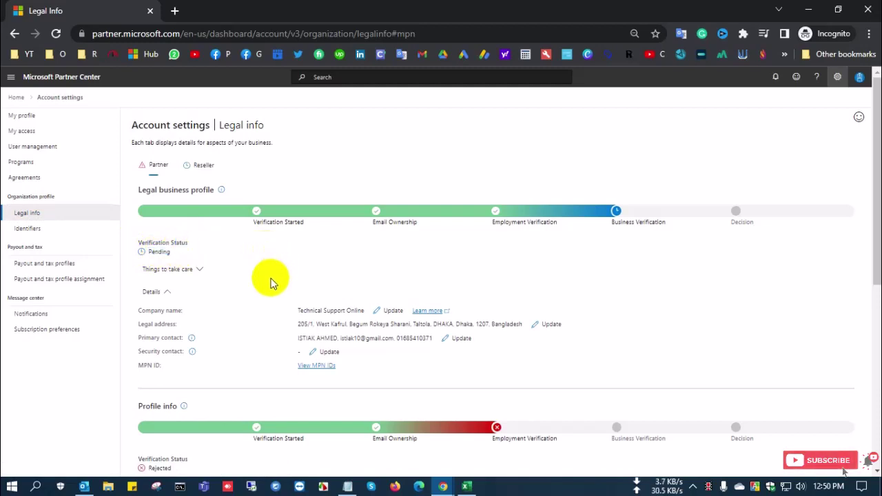
# Expand Things to take care and read the notice that verification takes 2-3 business days.
pyautogui.click(198, 269)
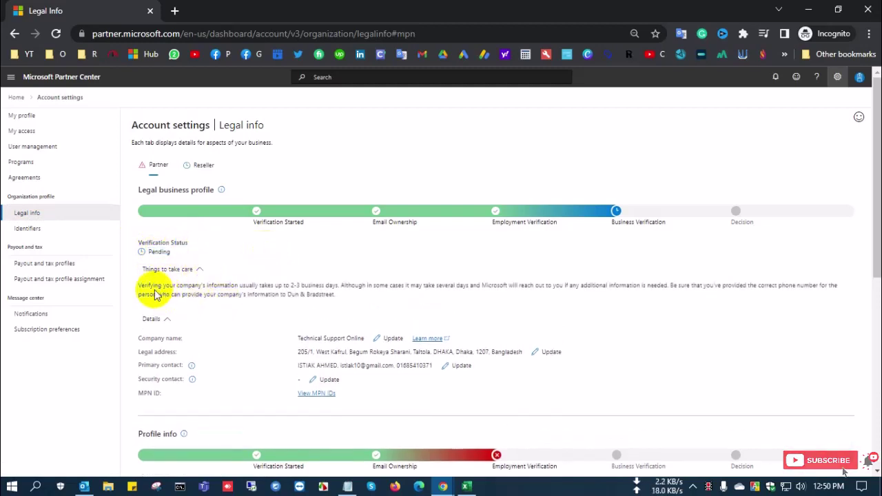
pyautogui.moveTo(140, 285); pyautogui.dragTo(354, 302)
pyautogui.moveTo(283, 285); pyautogui.dragTo(339, 292)
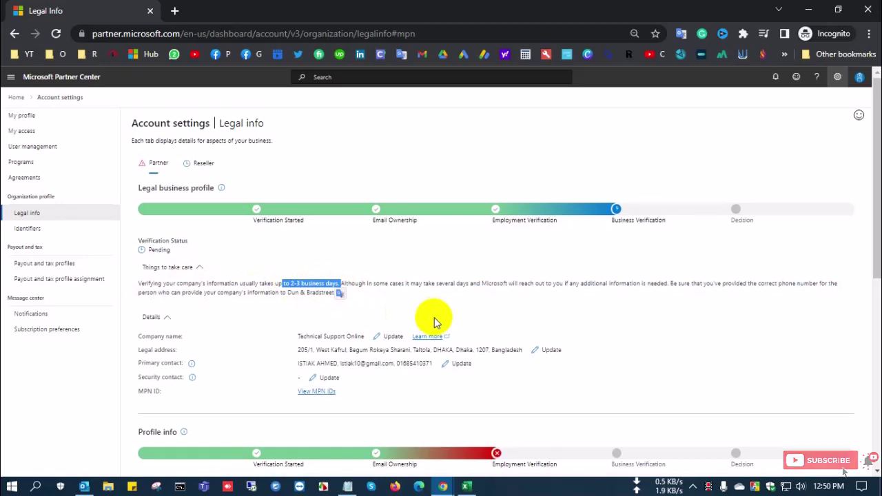
pyautogui.scroll(-2, 307, 294)
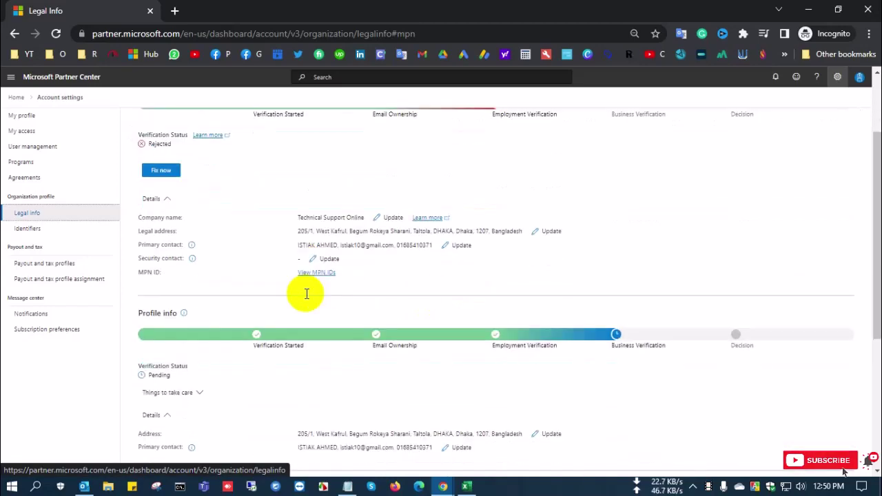
pyautogui.scroll(2, 272, 308)
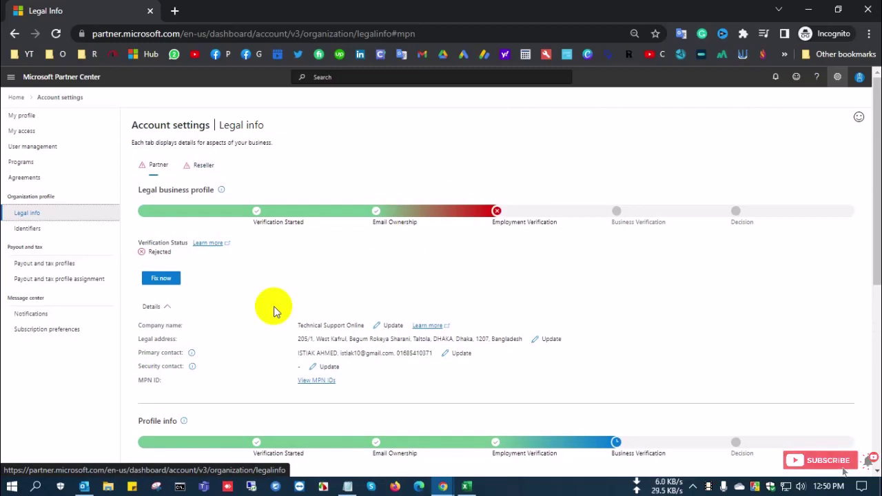
pyautogui.click(203, 165)
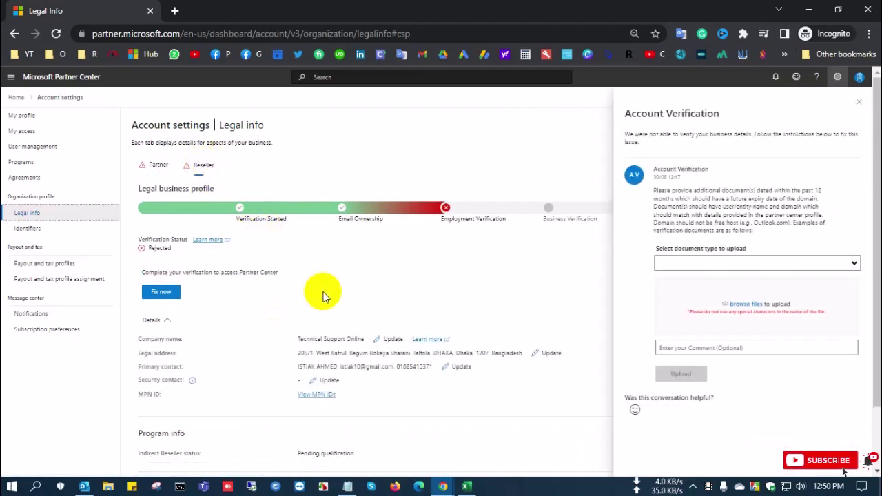
# Reopen the reseller Account Verification request and read its supporting-document requirements.
pyautogui.click(858, 102)
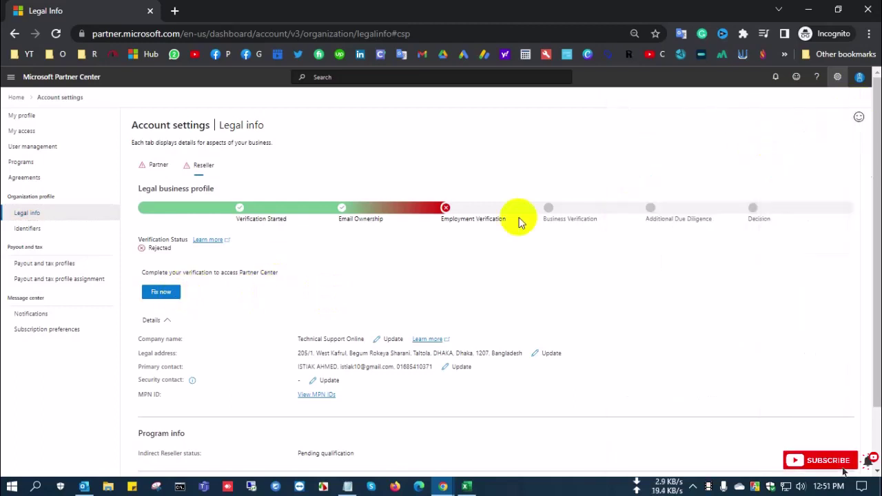
pyautogui.click(163, 292)
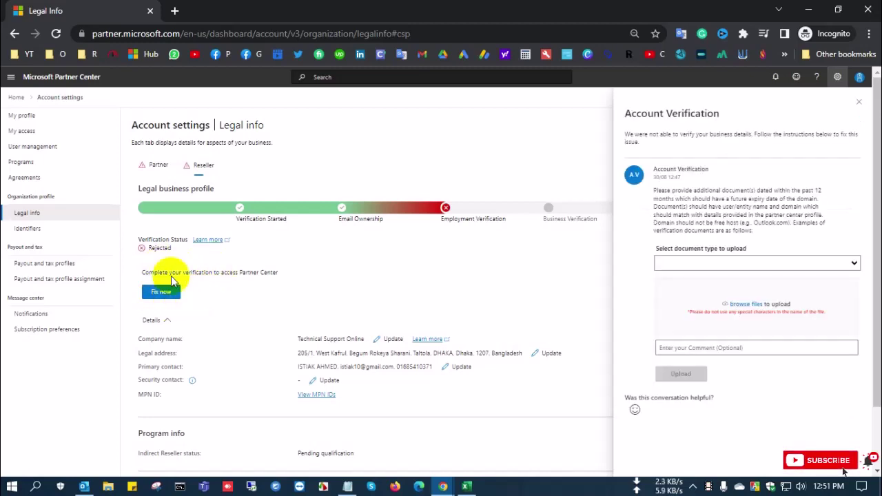
pyautogui.moveTo(626, 118); pyautogui.dragTo(723, 119)
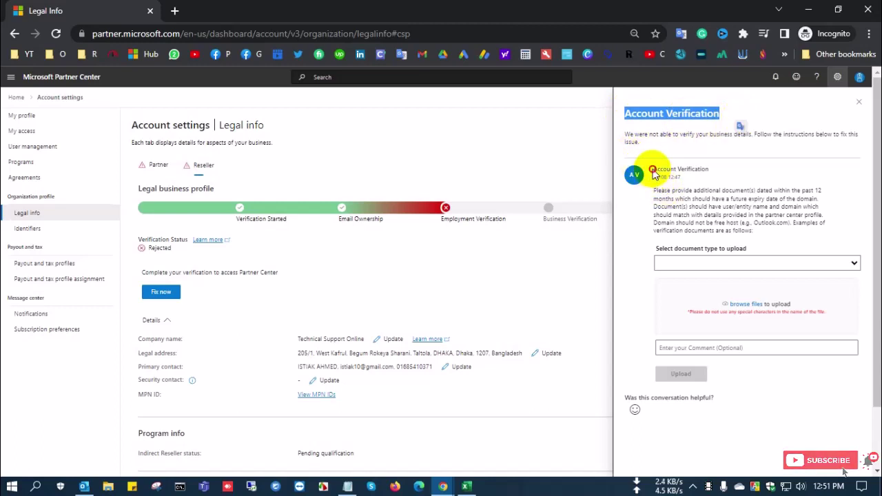
pyautogui.moveTo(653, 173); pyautogui.dragTo(705, 171)
pyautogui.moveTo(656, 190); pyautogui.dragTo(838, 239)
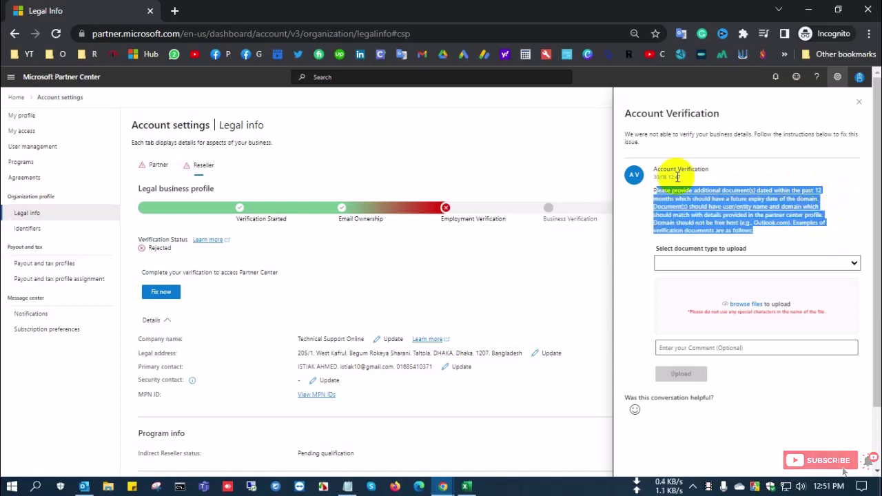
# Set the upload document type to Assignment letter from an authorized representative of the organization.
pyautogui.click(713, 200)
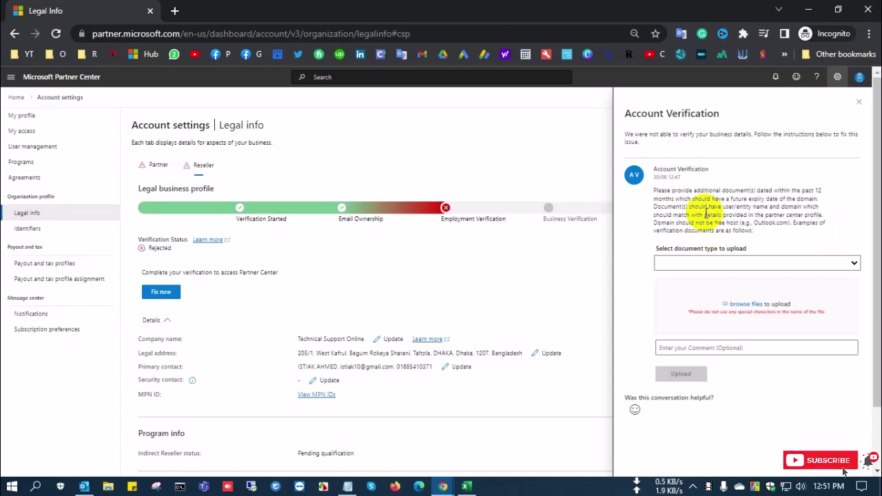
pyautogui.click(840, 264)
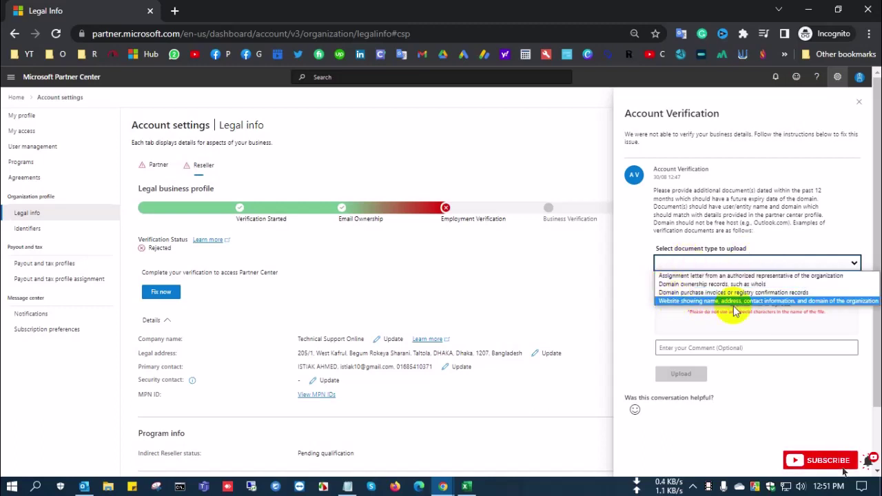
pyautogui.click(693, 276)
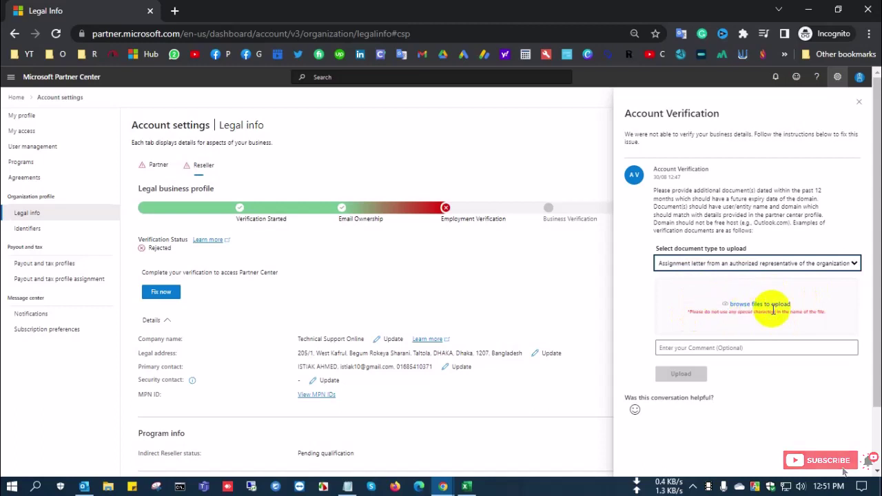
pyautogui.moveTo(825, 312); pyautogui.dragTo(755, 314)
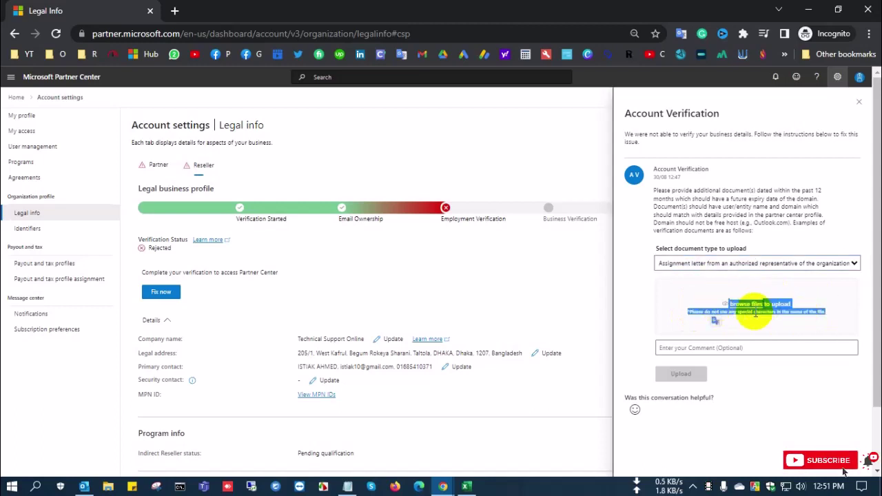